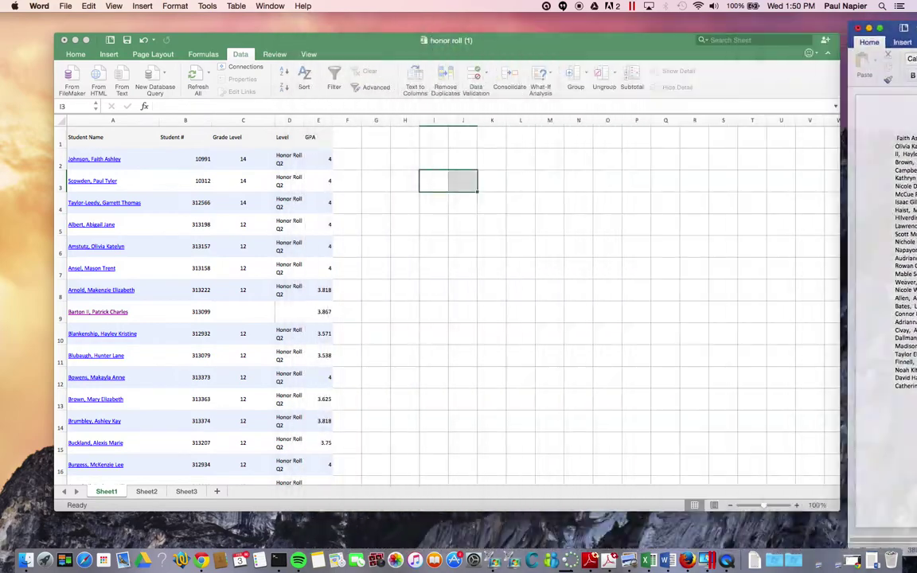
# Switch to Word to view the finished comma-separated list of student names, and minimize that document
pyautogui.click(88, 120)
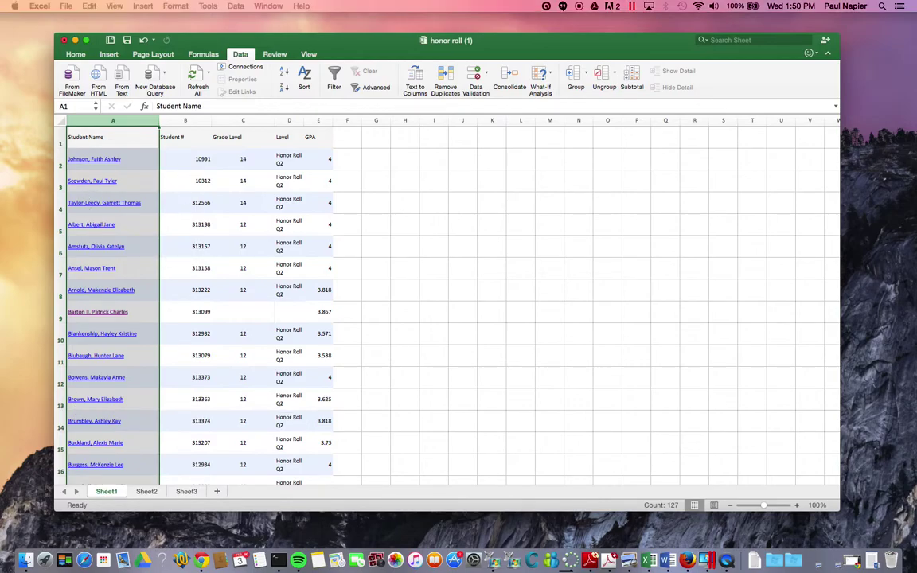
pyautogui.press('super+Tab')
pyautogui.moveTo(790, 28); pyautogui.dragTo(555, 28)
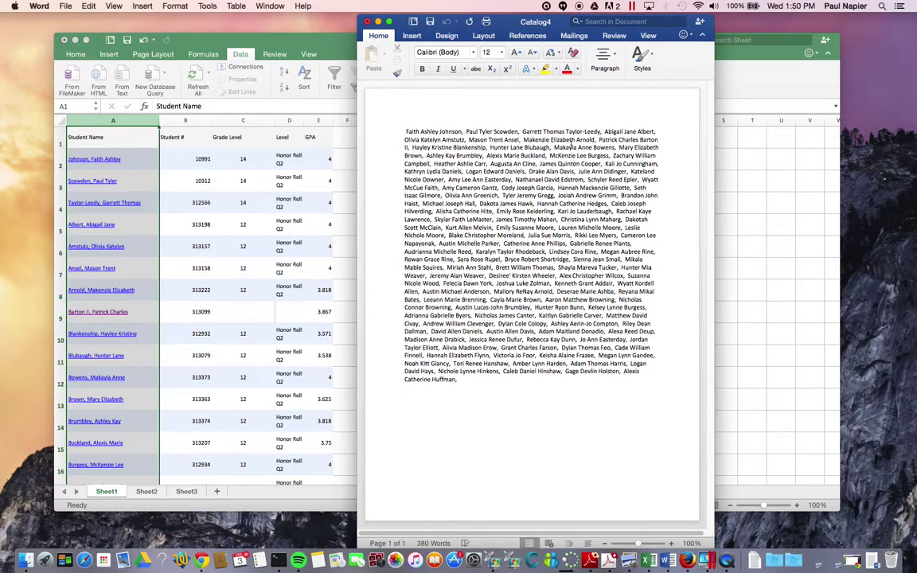
pyautogui.click(379, 22)
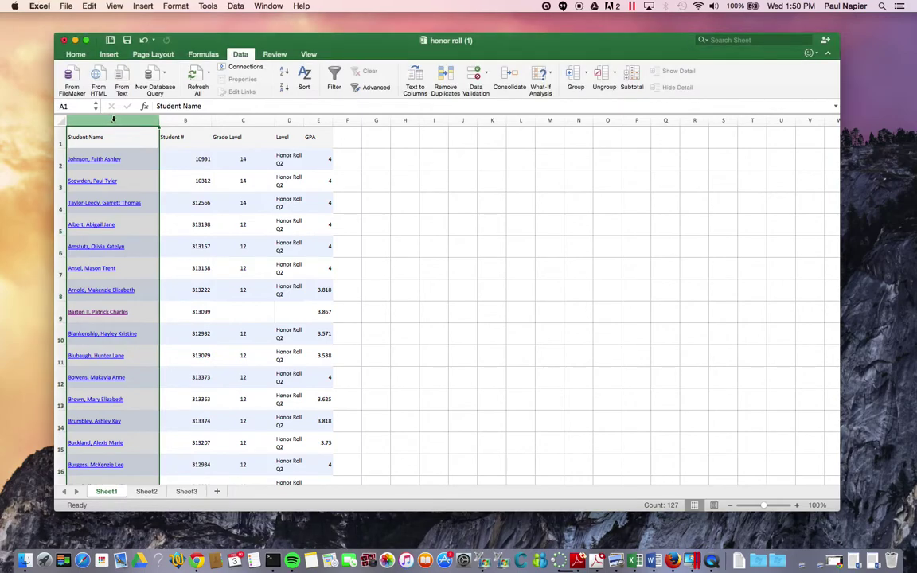
# Insert four blank columns between the Student Name and Student # columns
pyautogui.rightClick(188, 121)
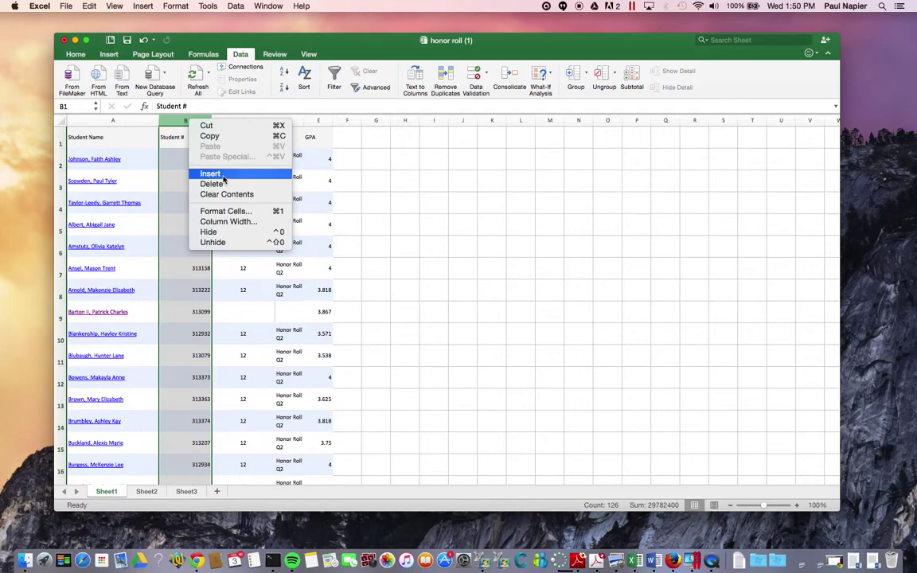
pyautogui.click(224, 177)
pyautogui.rightClick(199, 121)
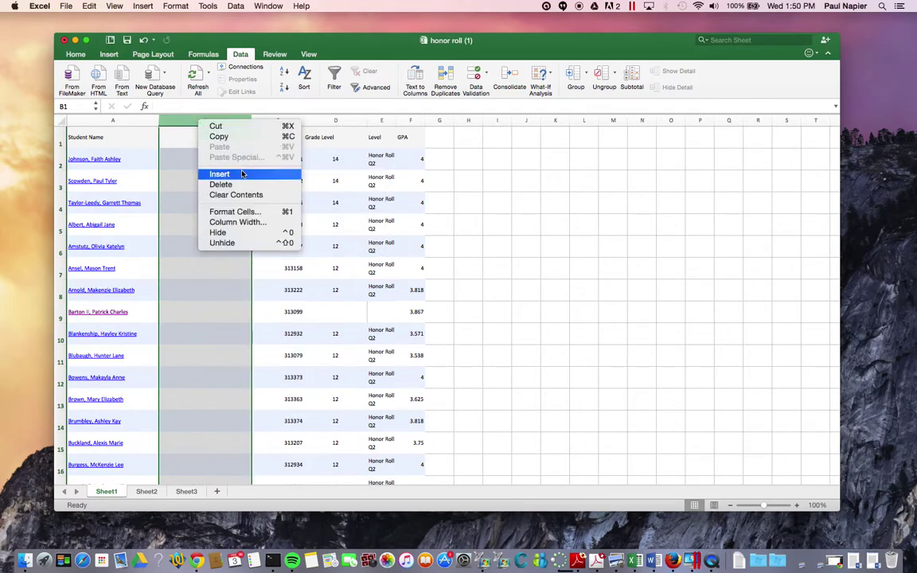
pyautogui.click(242, 174)
pyautogui.rightClick(225, 122)
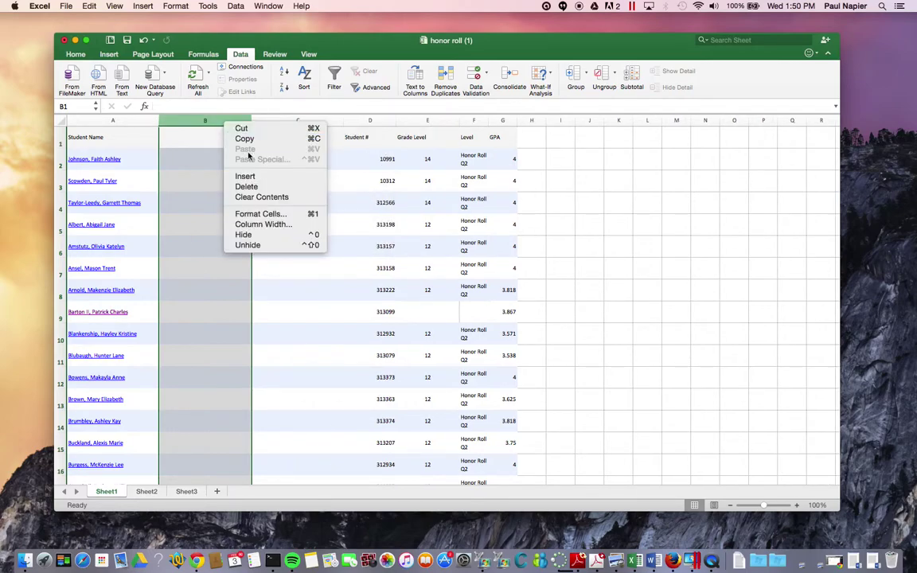
pyautogui.click(254, 178)
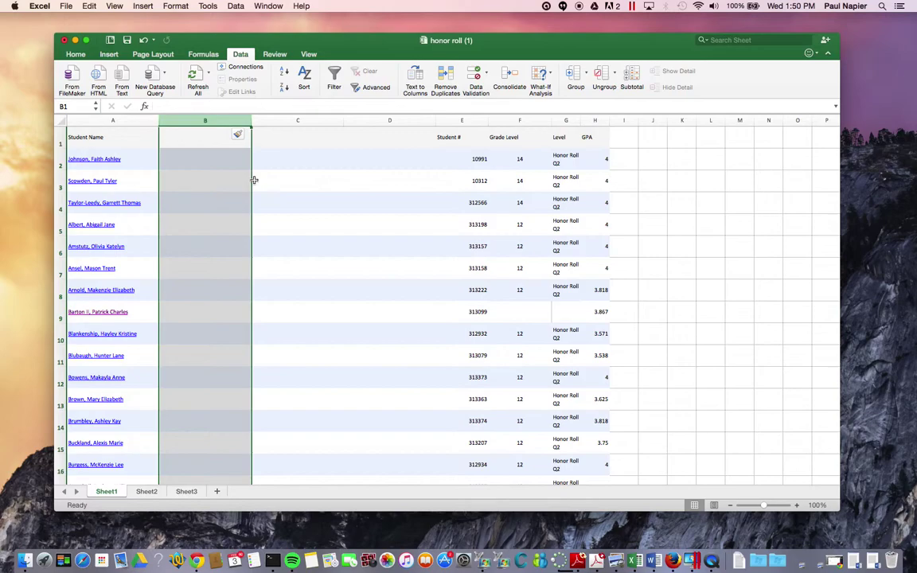
pyautogui.rightClick(234, 120)
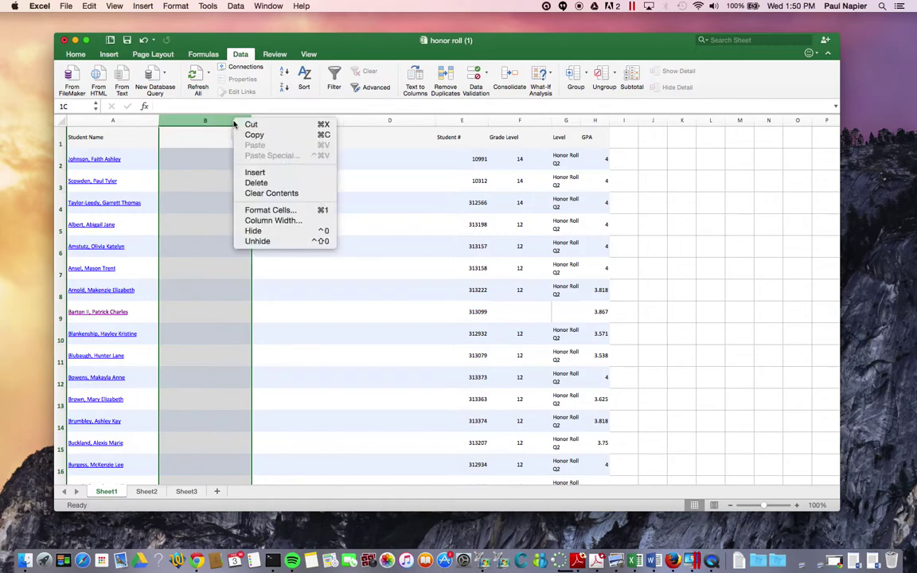
pyautogui.click(277, 177)
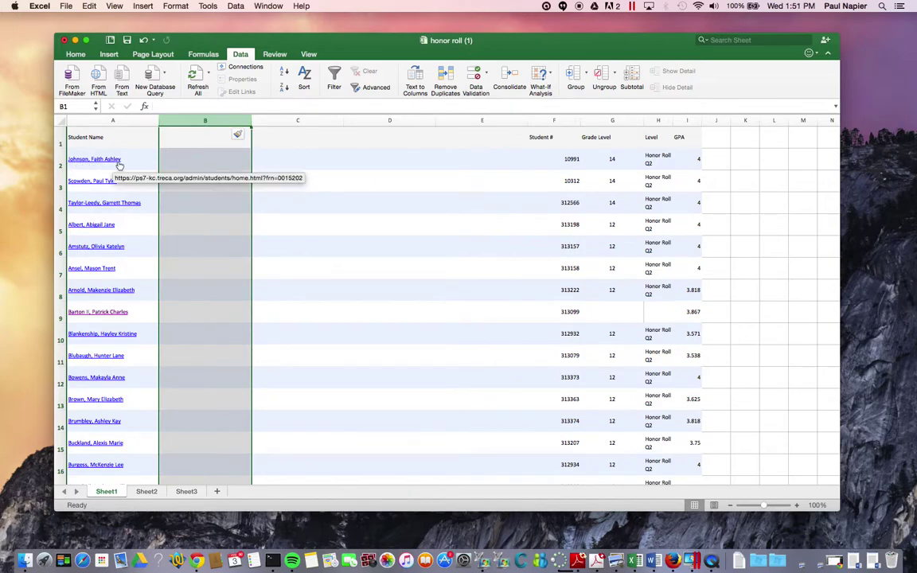
# Start Text to Columns on the Student Name column as delimited data, with tab, comma and space as delimiters
pyautogui.click(116, 121)
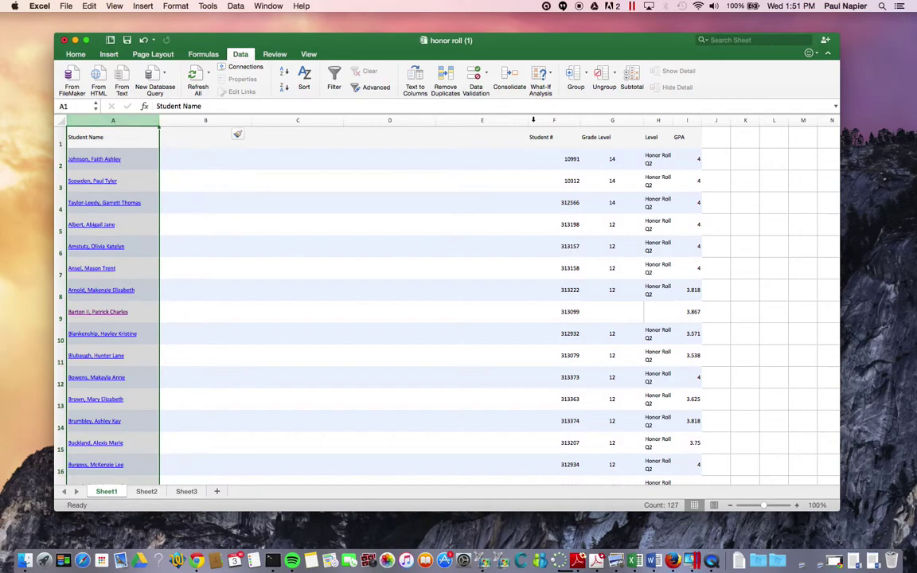
pyautogui.click(242, 54)
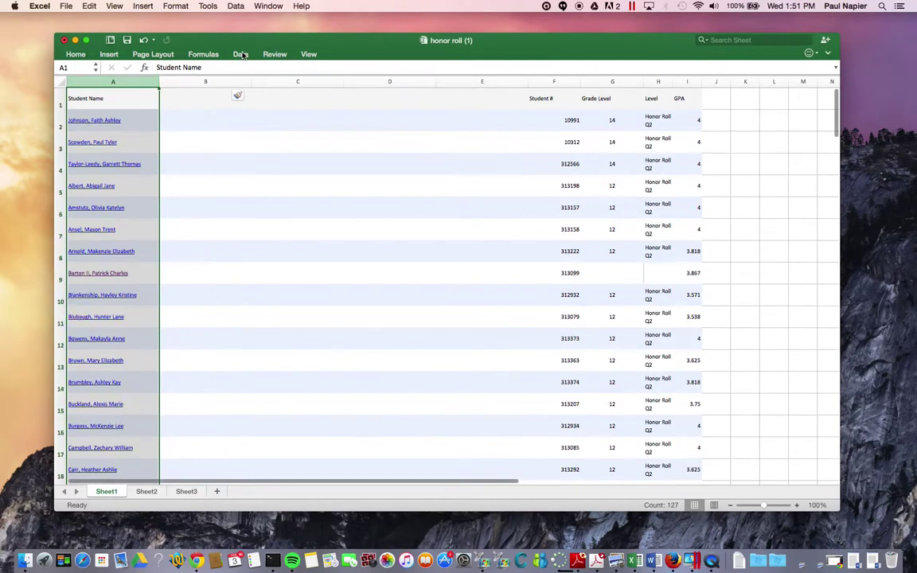
pyautogui.click(241, 54)
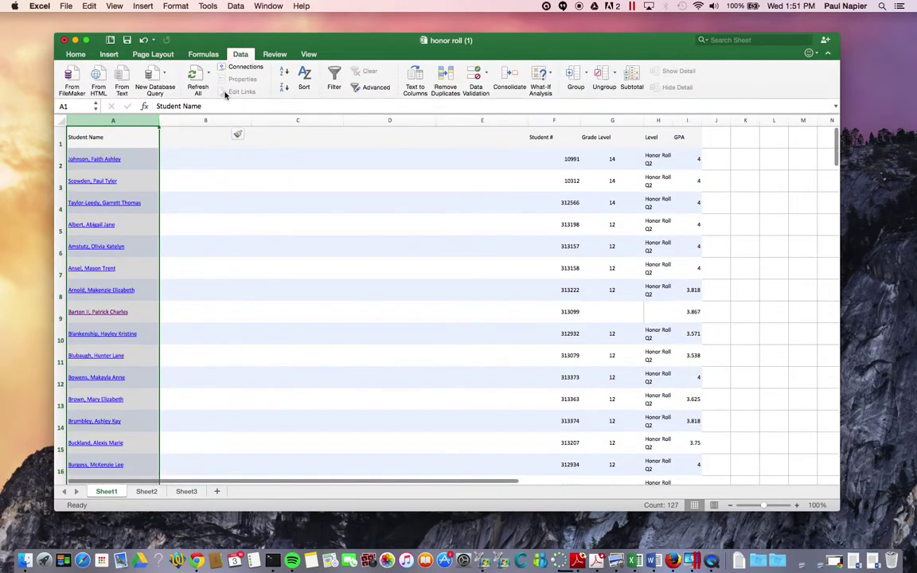
pyautogui.click(415, 80)
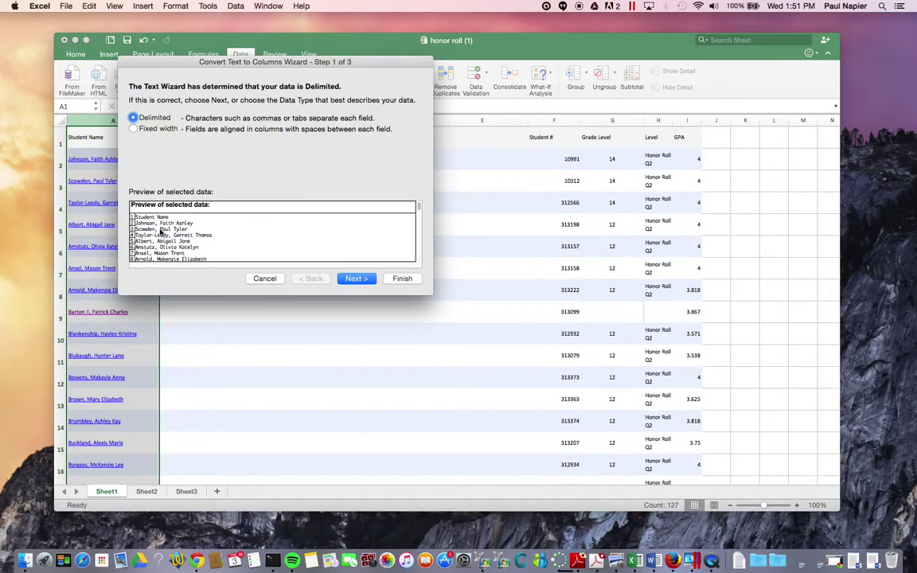
pyautogui.click(356, 280)
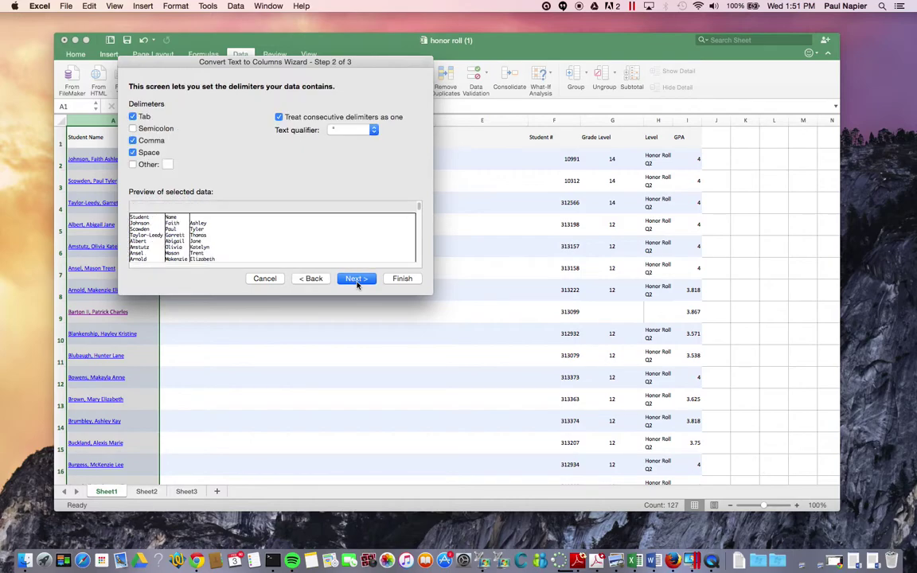
pyautogui.click(134, 152)
pyautogui.click(135, 141)
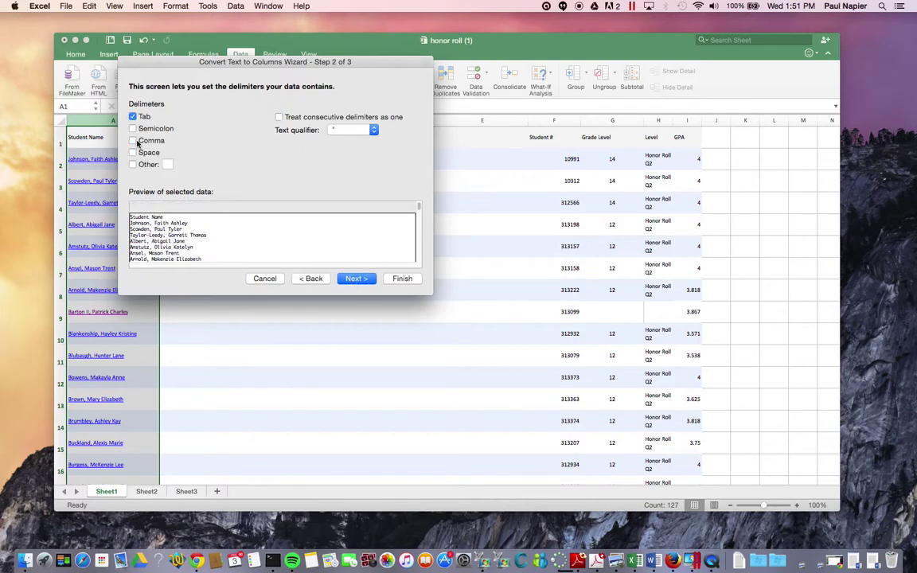
pyautogui.click(133, 141)
pyautogui.click(133, 153)
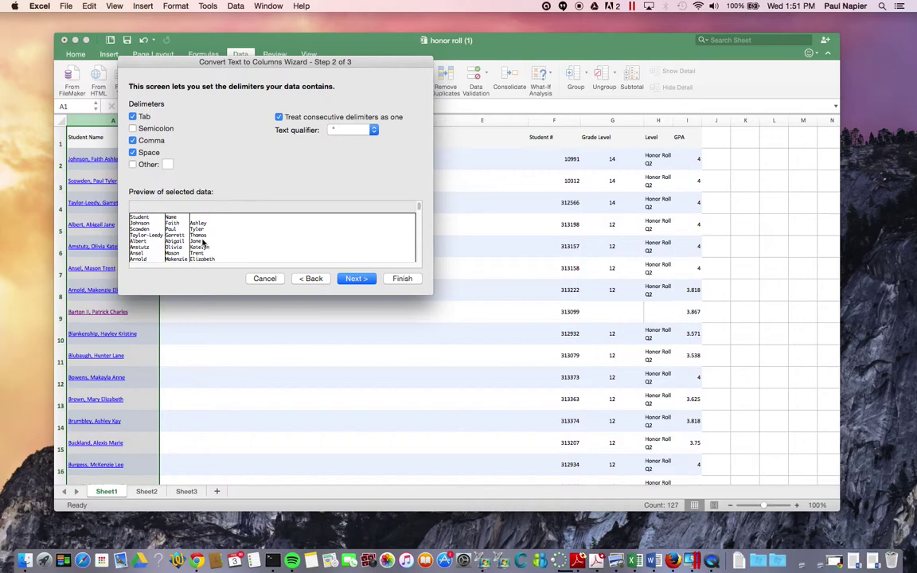
# Review the split preview down to the last row and finish the conversion, allowing the selected cells' contents to be replaced
pyautogui.click(419, 240)
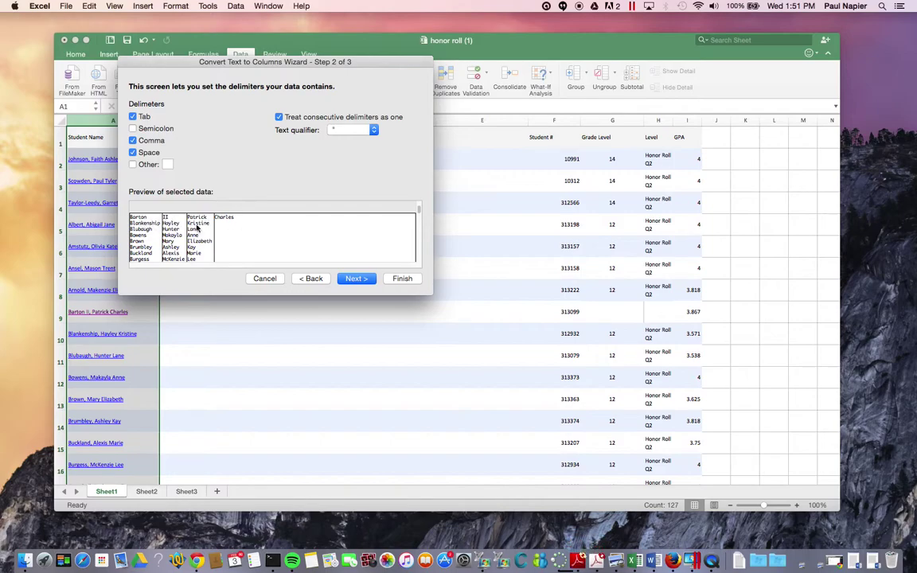
pyautogui.click(418, 250)
pyautogui.scroll(-3, 418, 213)
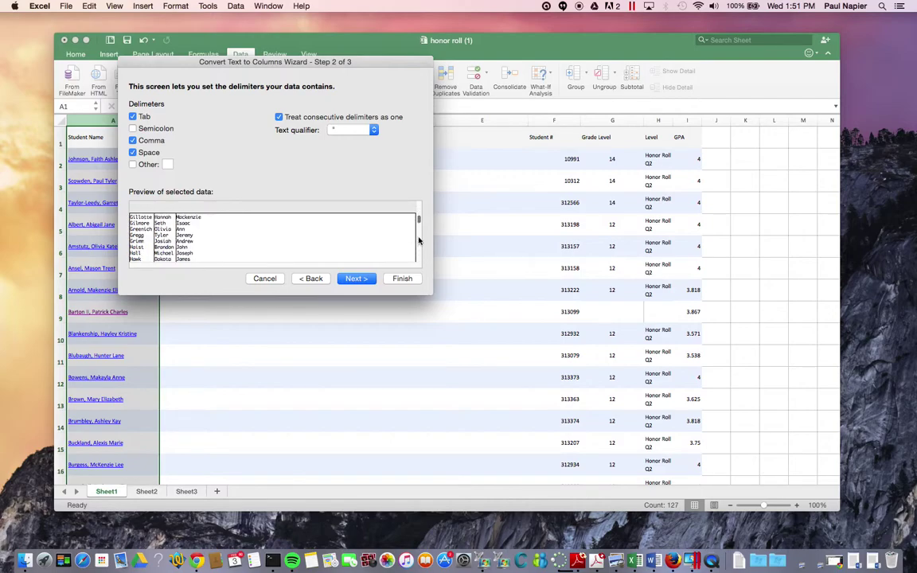
pyautogui.scroll(-5, 419, 251)
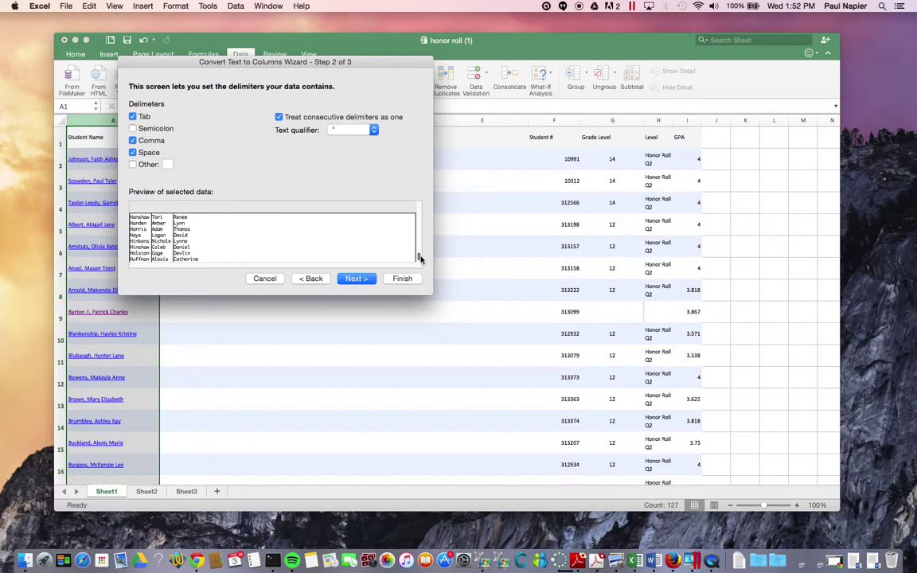
pyautogui.click(397, 281)
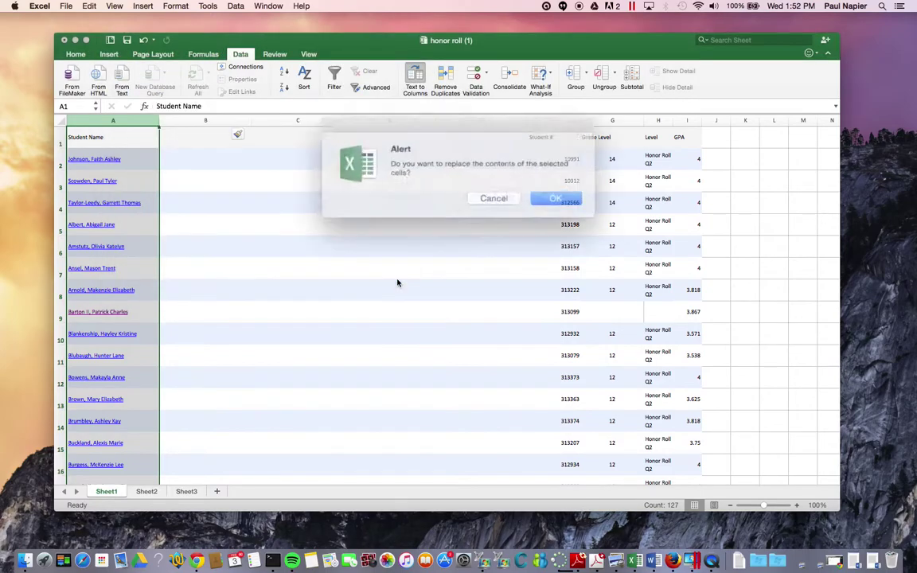
pyautogui.click(538, 195)
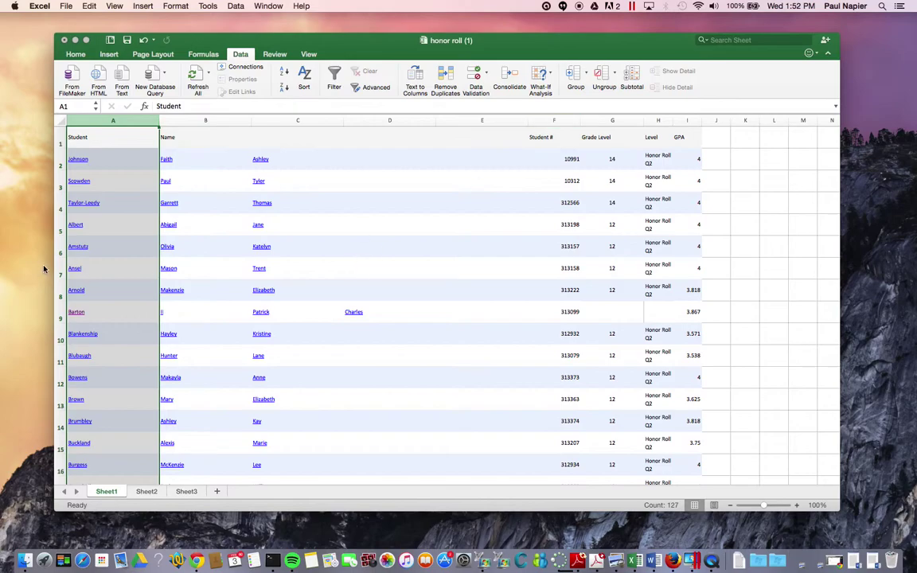
# Replace the header in cell A1 with "last name"
pyautogui.click(93, 140)
pyautogui.doubleClick(89, 137)
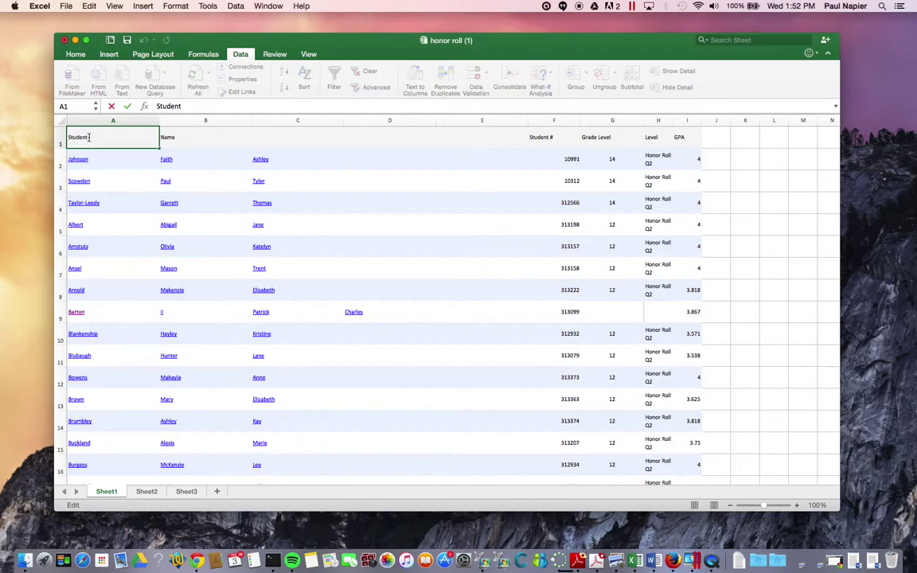
pyautogui.press('BackSpace')
pyautogui.press('BackSpace')
pyautogui.press('BackSpace')
pyautogui.press('BackSpace')
pyautogui.press('BackSpace')
pyautogui.press('BackSpace')
pyautogui.press('BackSpace')
pyautogui.write('lst')
pyautogui.press('BackSpace')
pyautogui.press('BackSpace')
pyautogui.write('ast name')
pyautogui.press('Tab')
# Label the next two header cells, B1 and C1, "first name" and "Middle name"
pyautogui.write('first name')
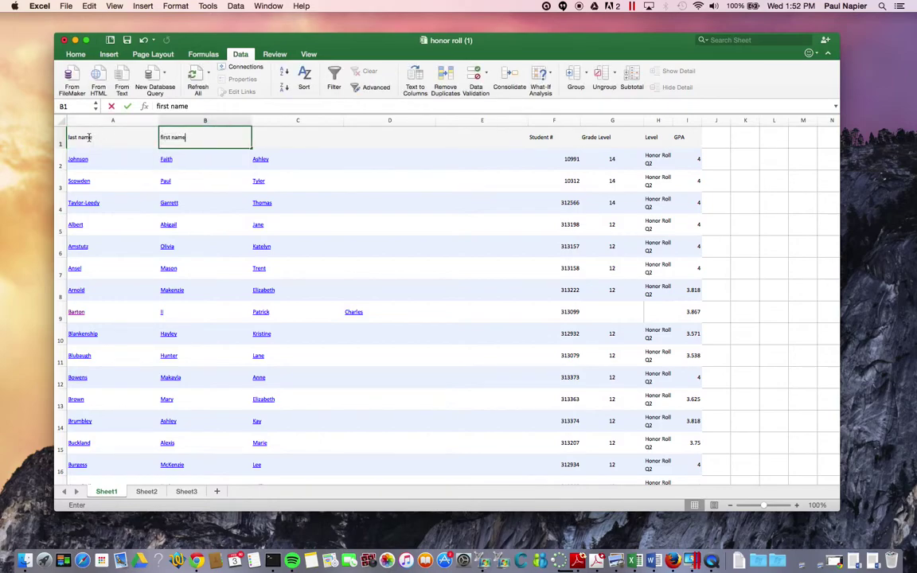
pyautogui.press('Tab')
pyautogui.write('Middle name')
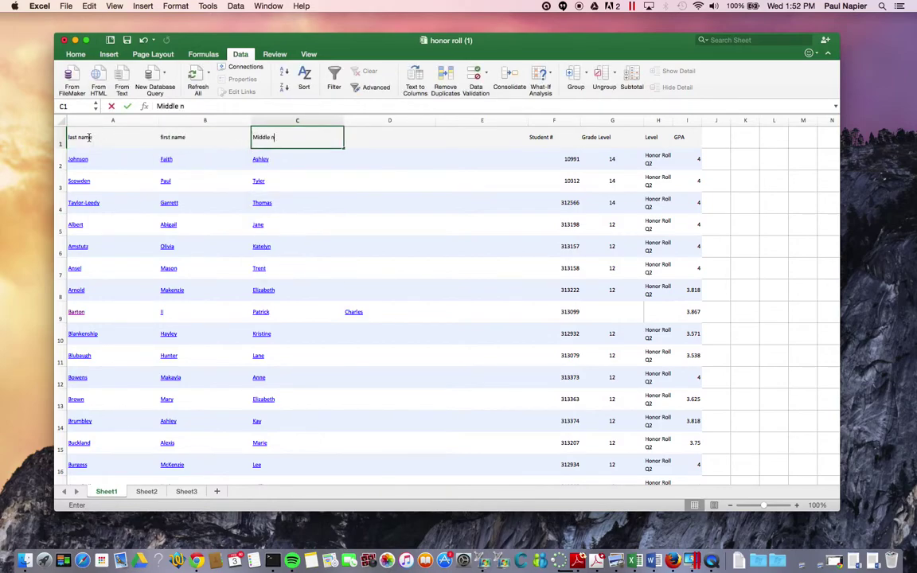
pyautogui.press('Return')
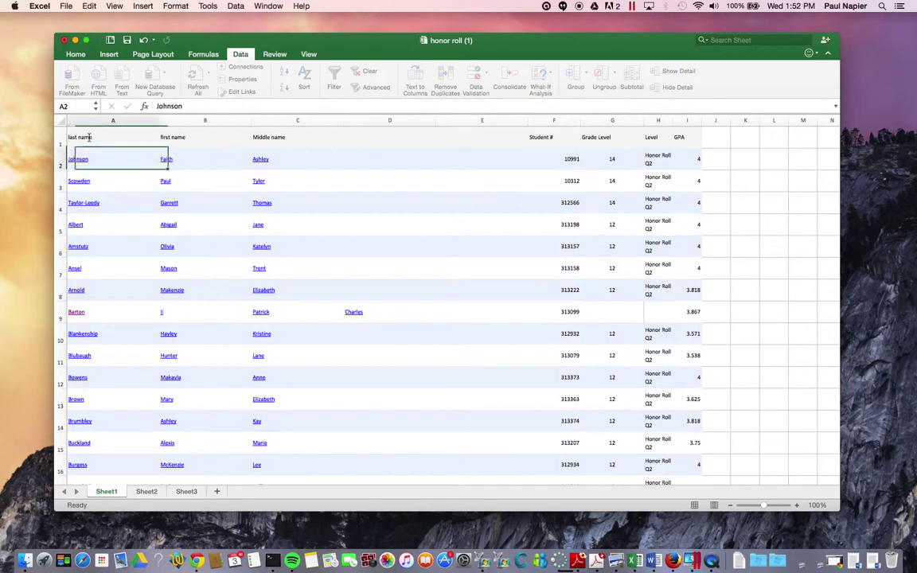
# Append the suffix II to the last name in cell A9
pyautogui.doubleClick(117, 313)
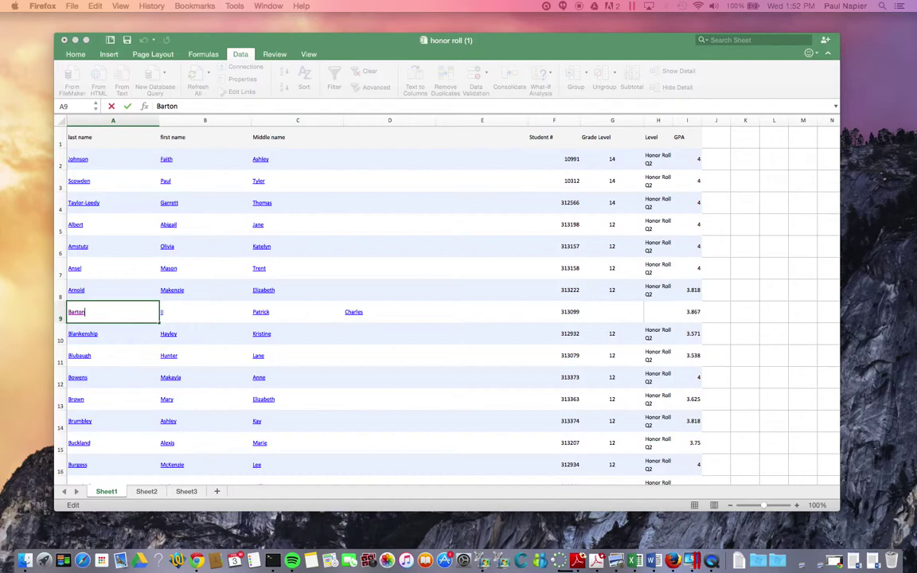
pyautogui.click(98, 312)
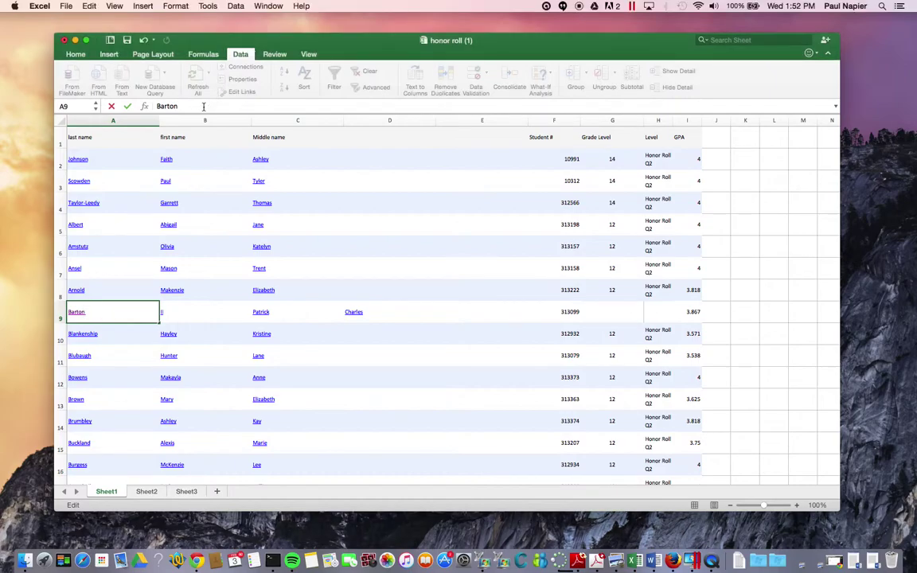
pyautogui.click(127, 106)
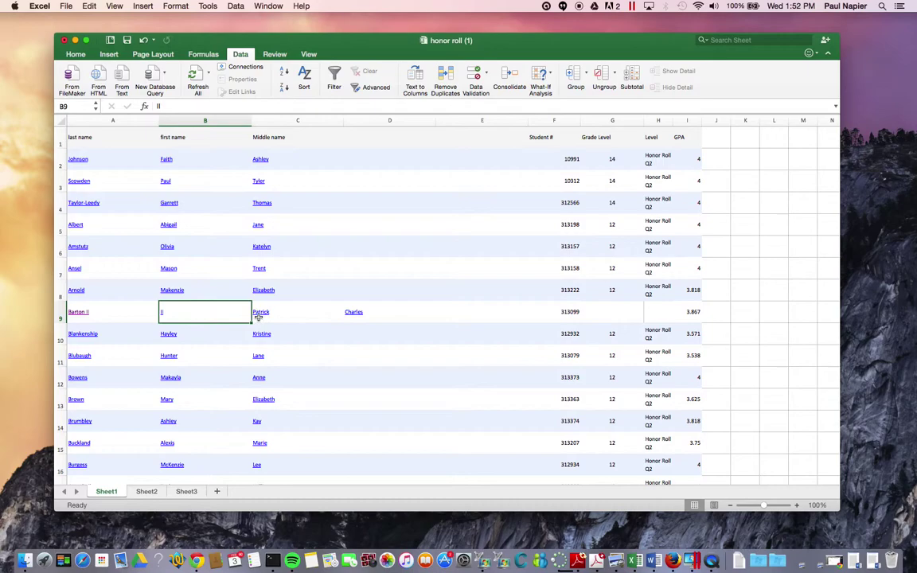
# Move the first and middle names from C9:D9 into B9:C9, overwriting the stray suffix in B9
pyautogui.moveTo(275, 312); pyautogui.dragTo(363, 317)
pyautogui.press('super+c')
pyautogui.rightClick(366, 321)
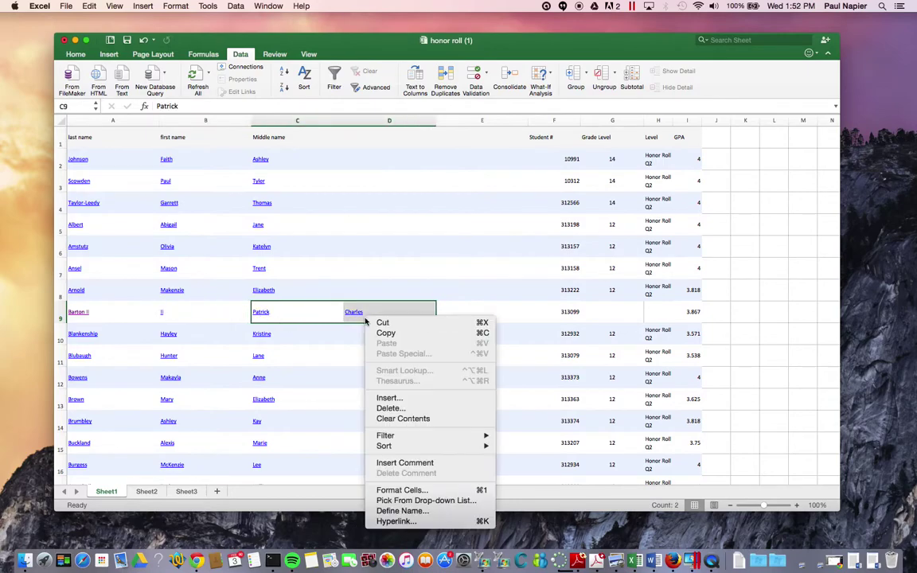
pyautogui.click(415, 322)
pyautogui.click(186, 317)
pyautogui.rightClick(187, 317)
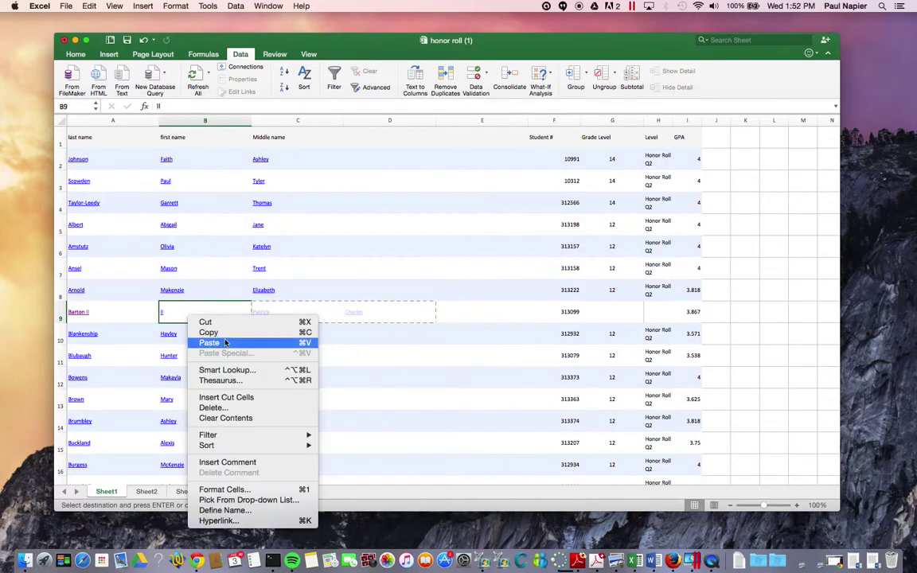
pyautogui.click(225, 343)
# Clear the extra name part in cell D27 and check the remaining rows for other names spilling into column D
pyautogui.scroll(-8, 291, 330)
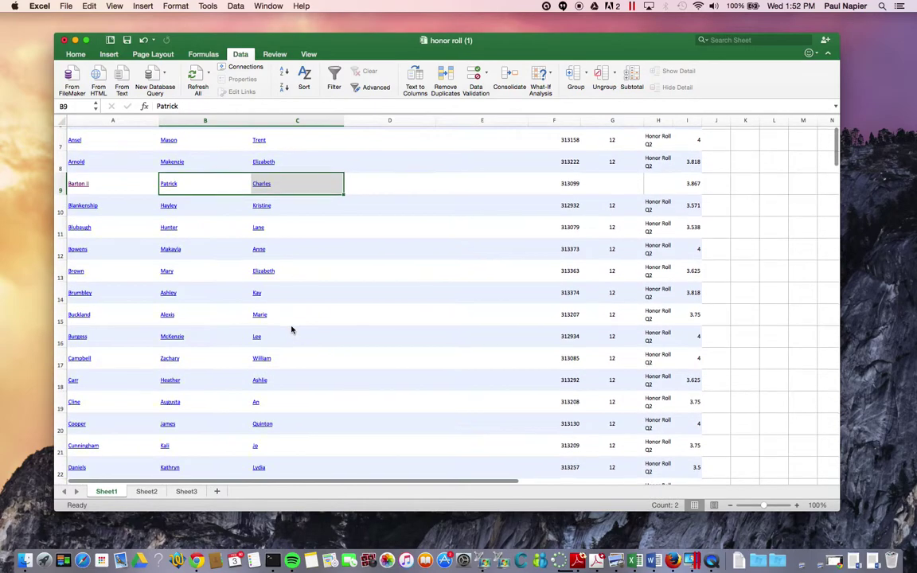
pyautogui.scroll(-3, 292, 330)
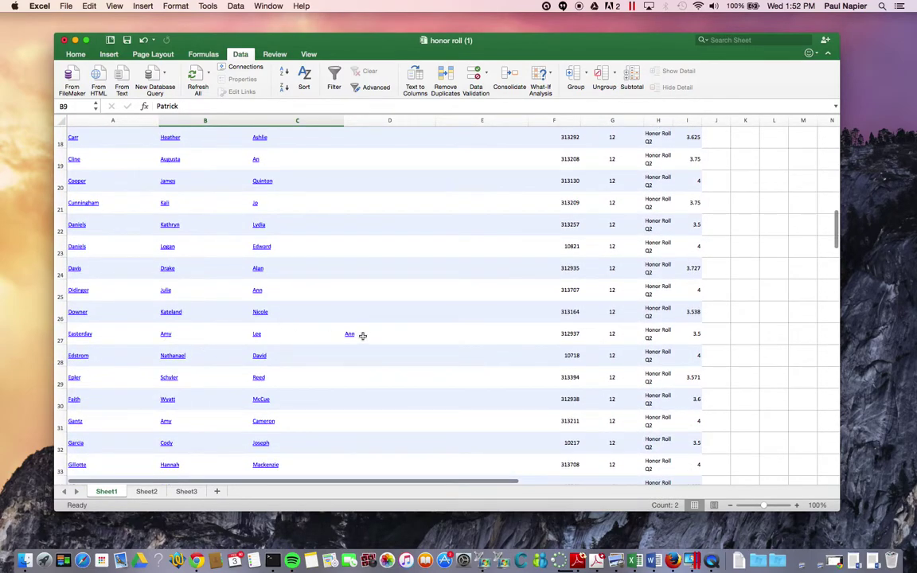
pyautogui.click(355, 335)
pyautogui.press('Delete')
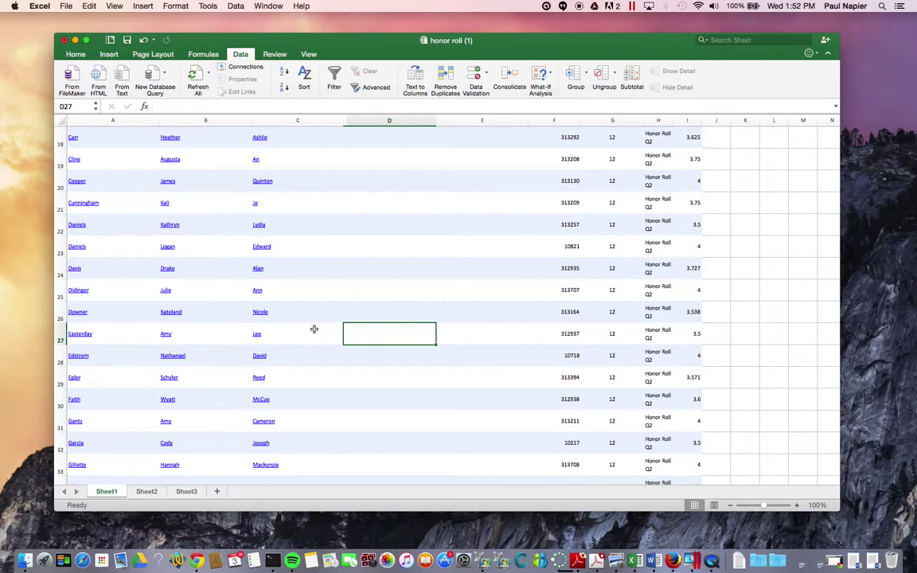
pyautogui.scroll(-12, 315, 329)
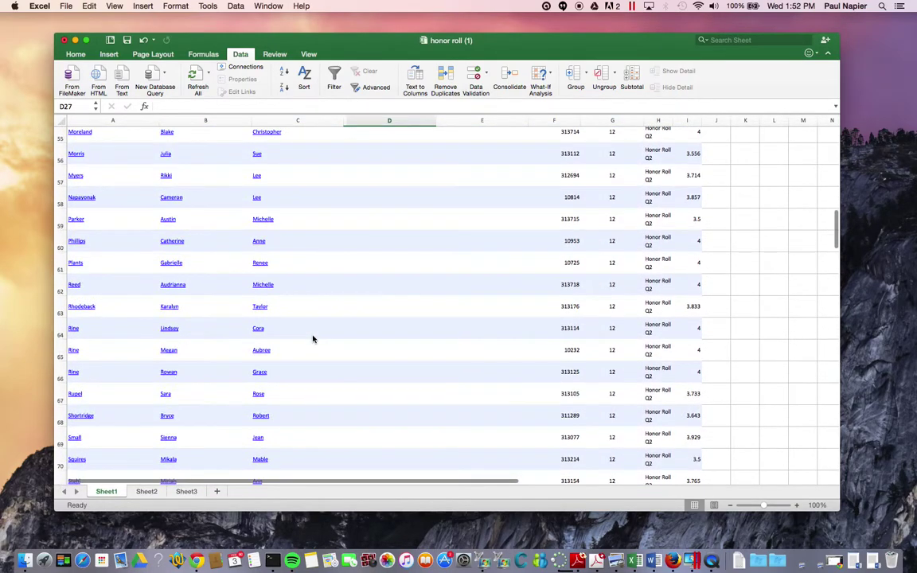
pyautogui.scroll(8, 313, 339)
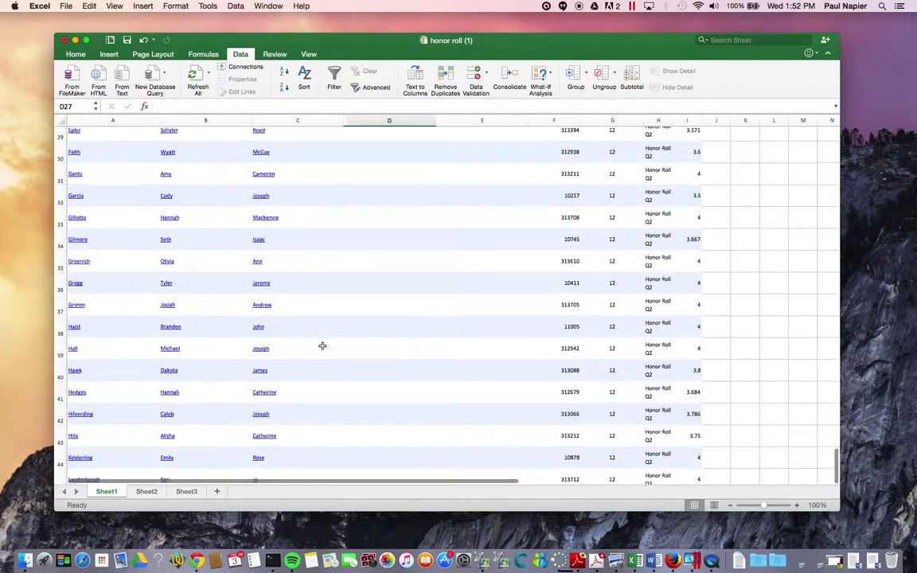
# Label header cell D1 "full name"
pyautogui.scroll(10, 322, 345)
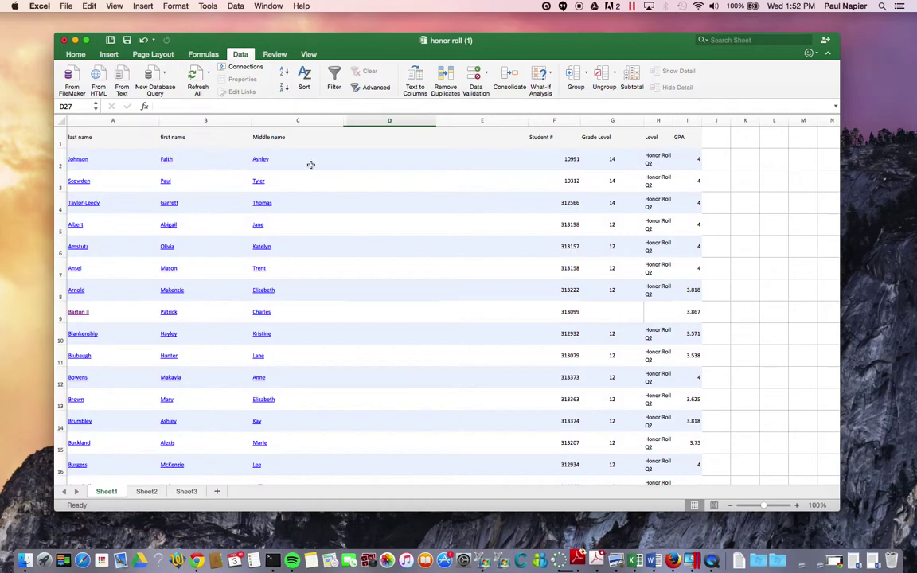
pyautogui.click(365, 164)
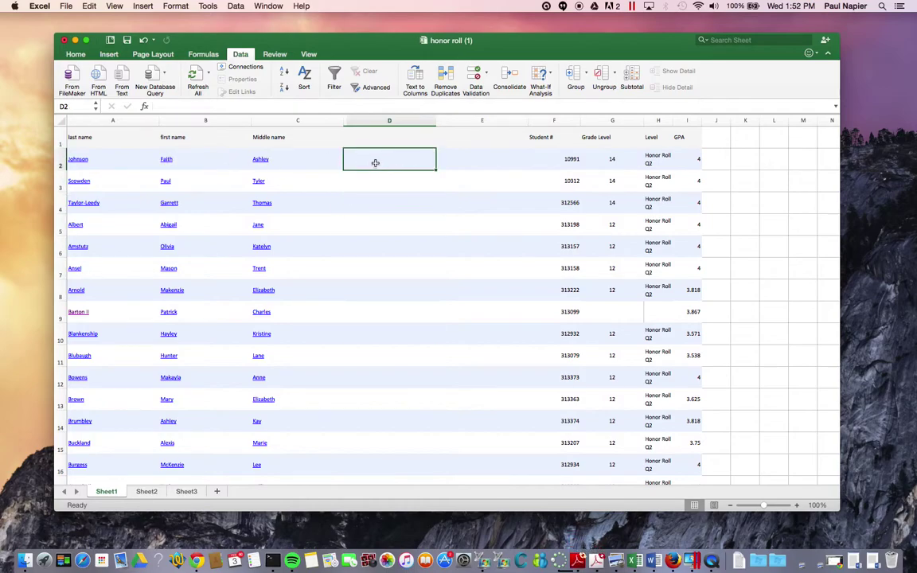
pyautogui.click(375, 138)
pyautogui.write('full')
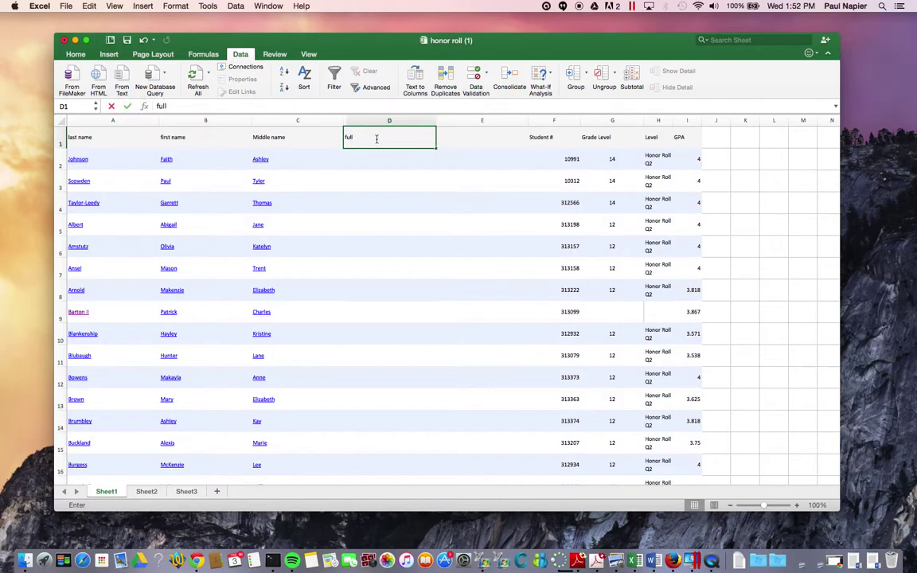
pyautogui.write('na')
pyautogui.write('ame')
pyautogui.press('Return')
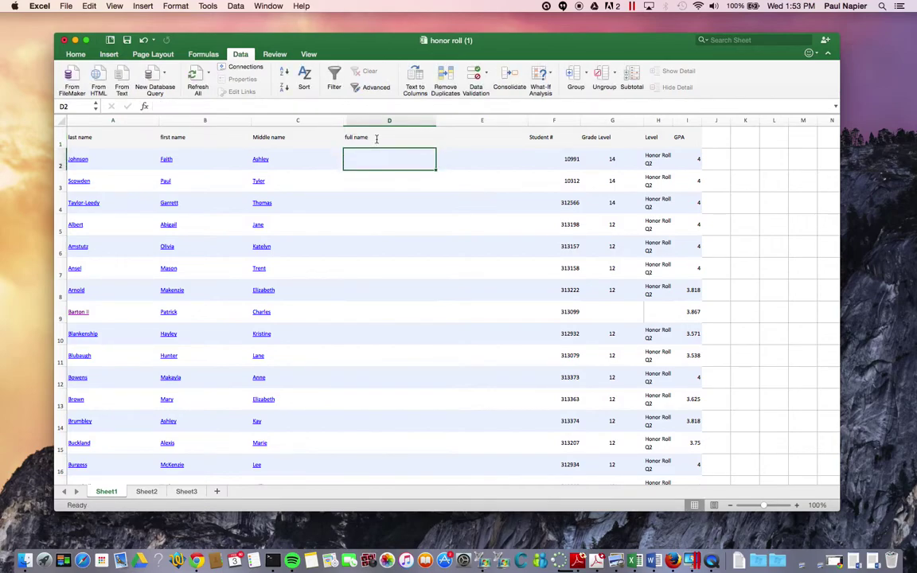
# Enter a CONCATENATE formula in D2 that joins the first name in B2 with a space
pyautogui.write('=c')
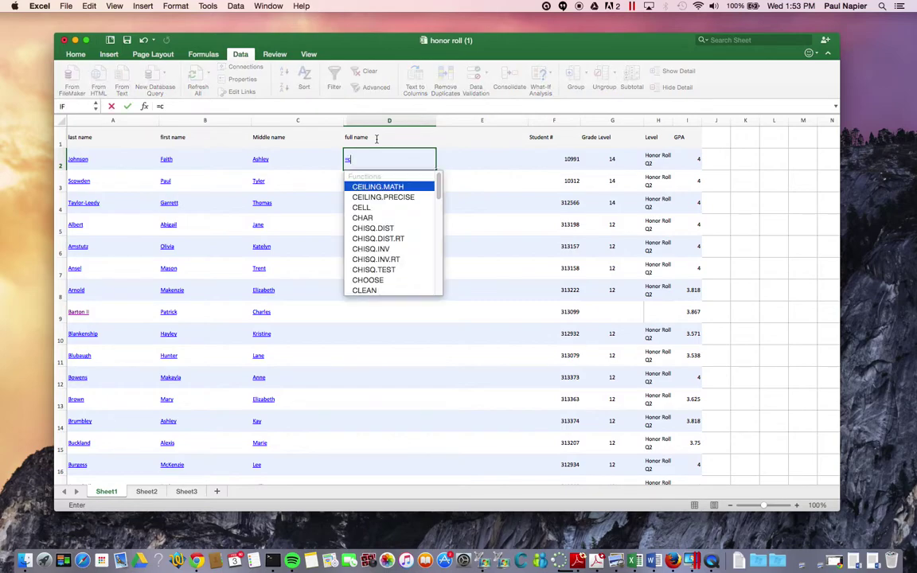
pyautogui.write('on')
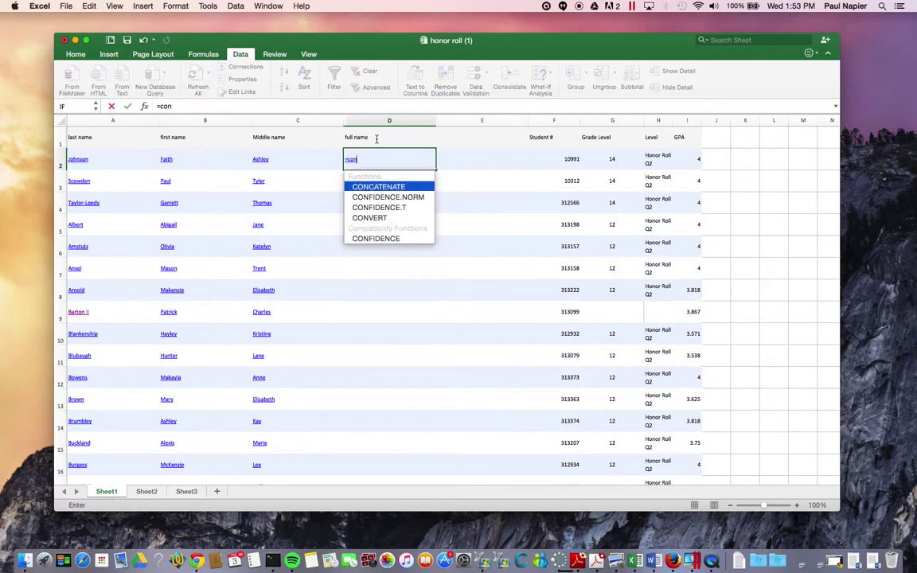
pyautogui.doubleClick(371, 188)
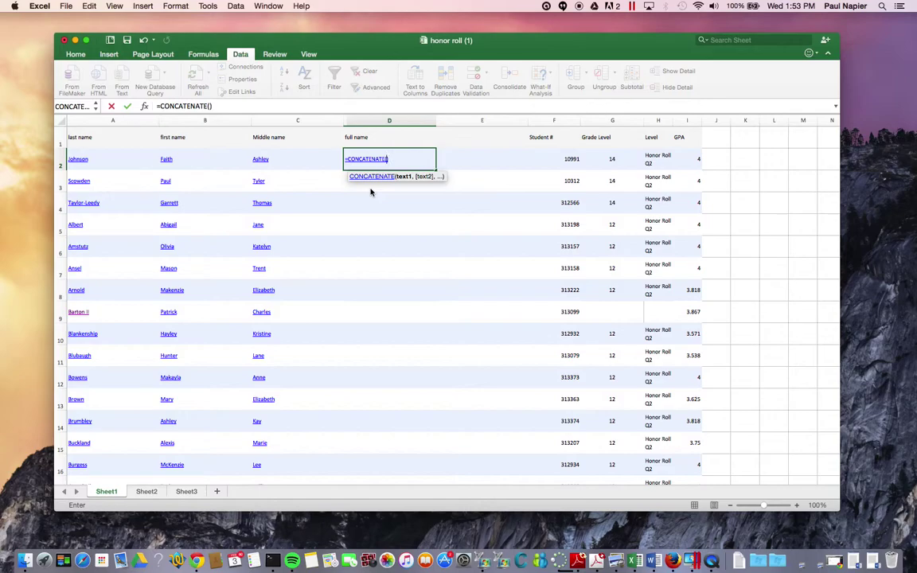
pyautogui.click(196, 159)
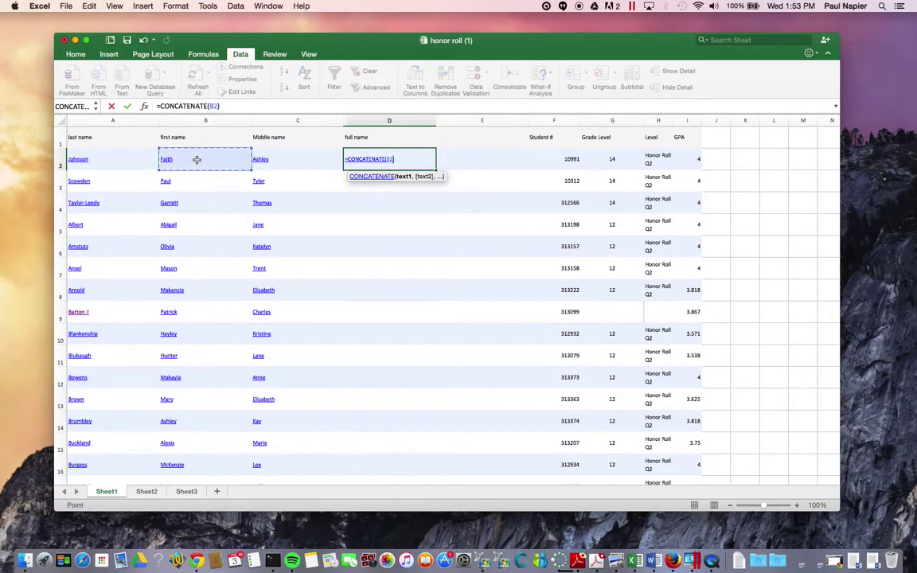
pyautogui.write(',')
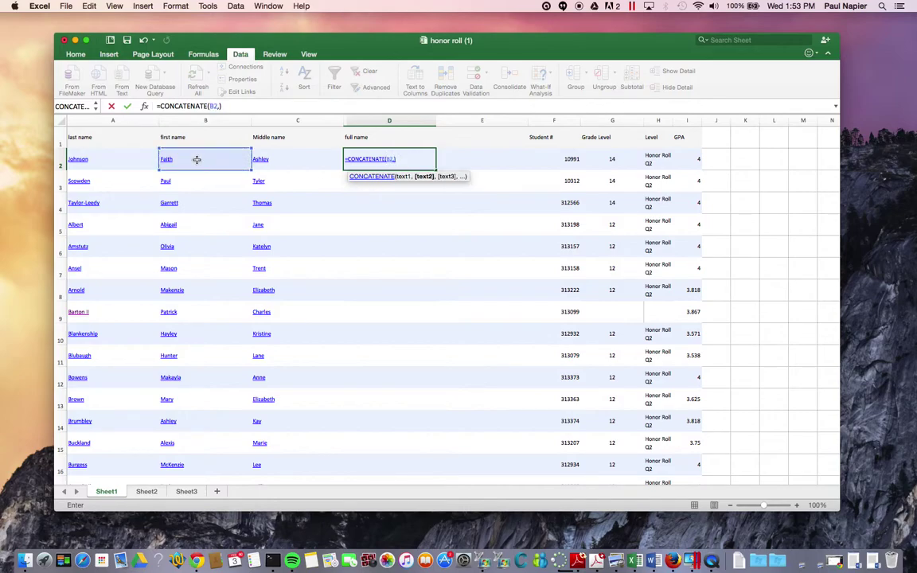
pyautogui.write('"')
pyautogui.click(87, 159)
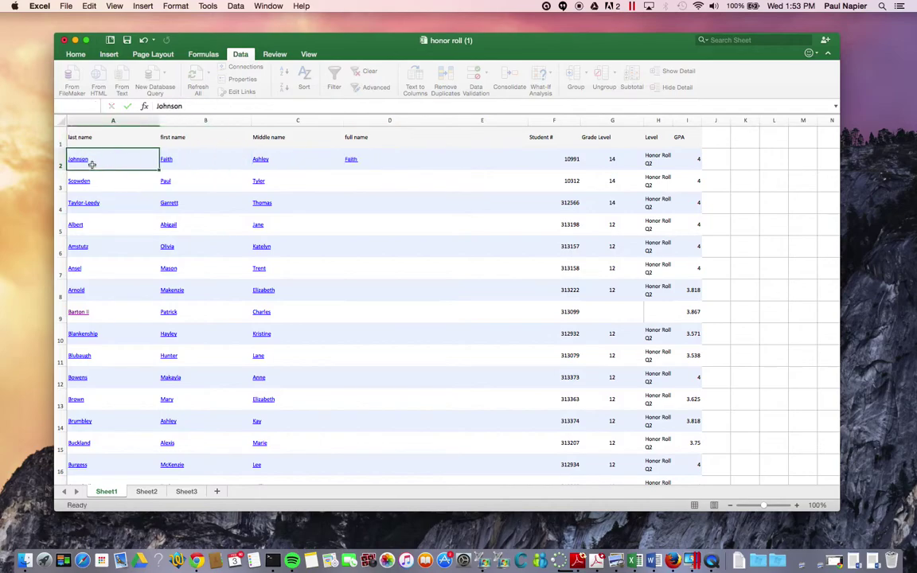
# Extend the D2 formula with the last name so it reads =CONCATENATE(B2," ",A2)
pyautogui.click(352, 159)
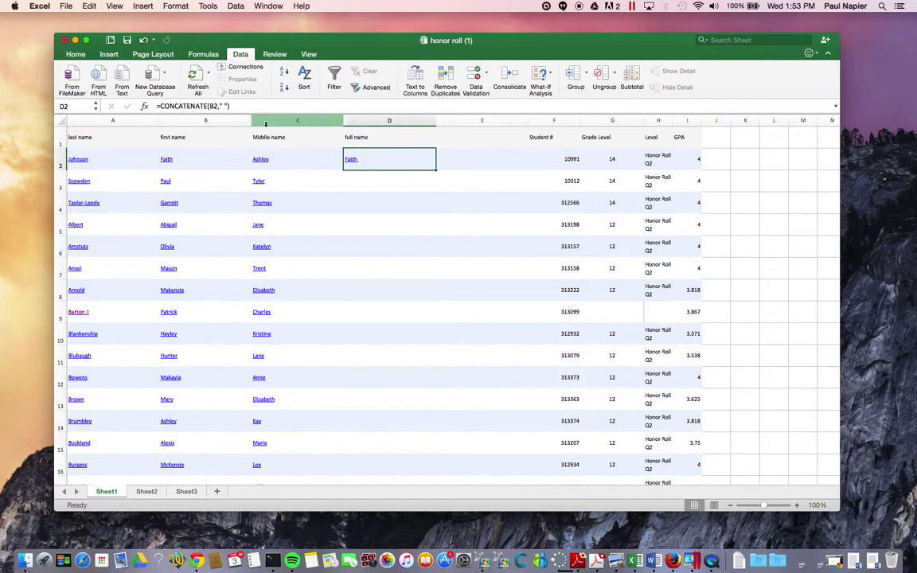
pyautogui.click(227, 106)
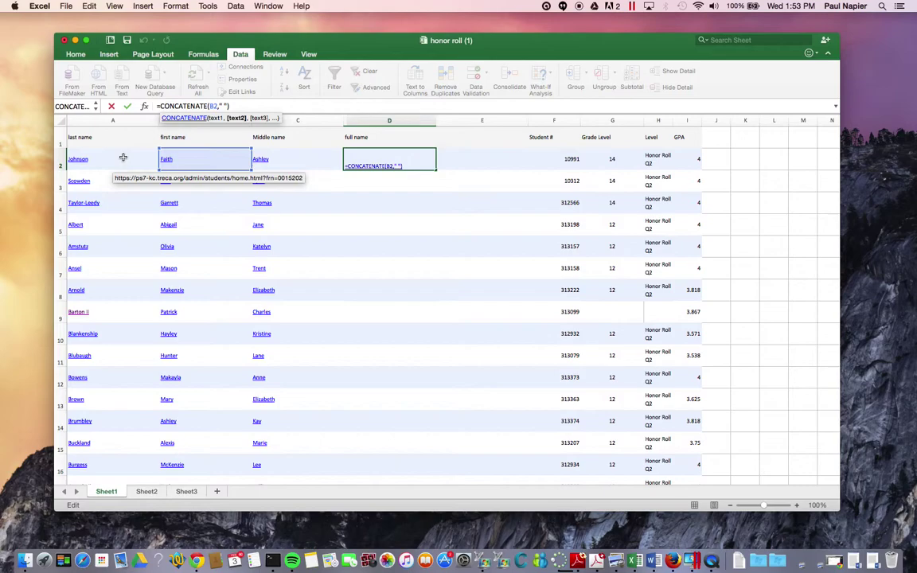
pyautogui.write('a2')
pyautogui.press('Return')
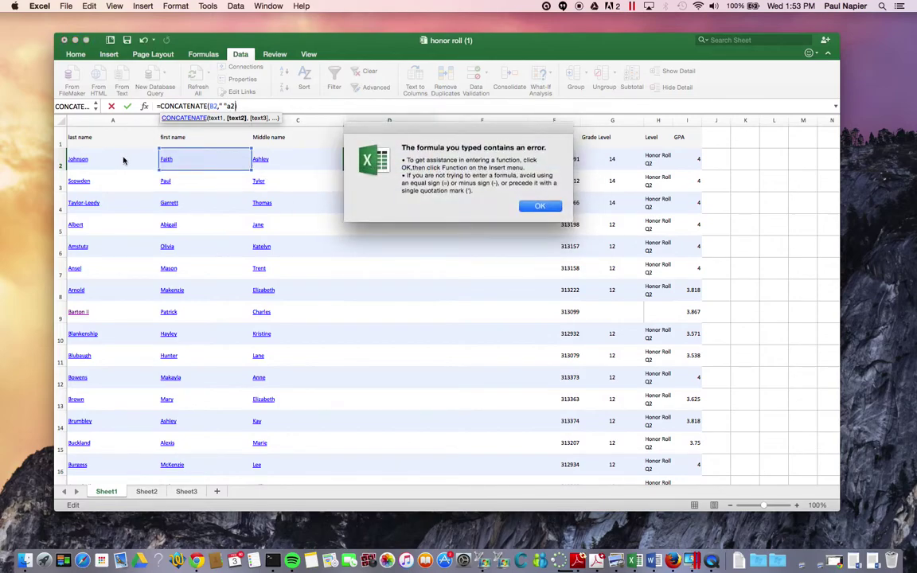
pyautogui.click(538, 207)
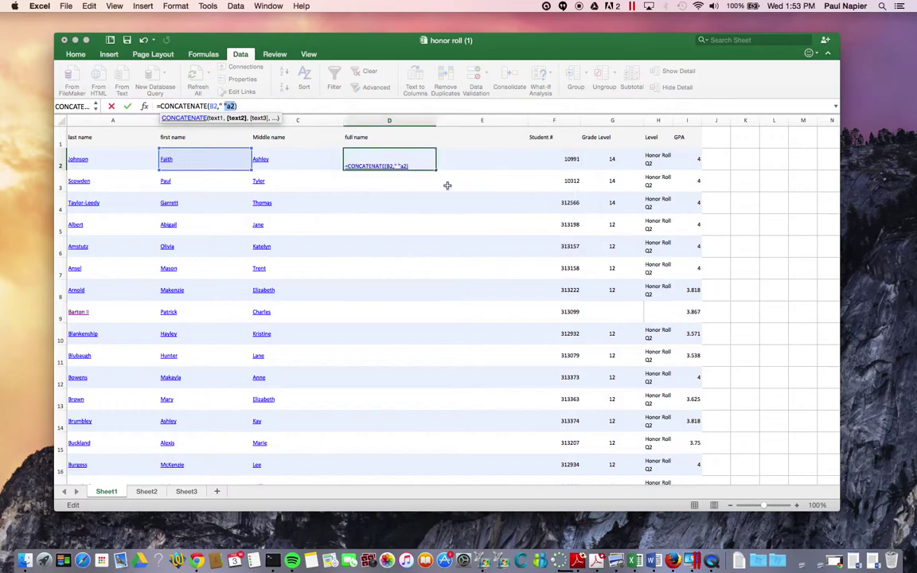
pyautogui.click(403, 166)
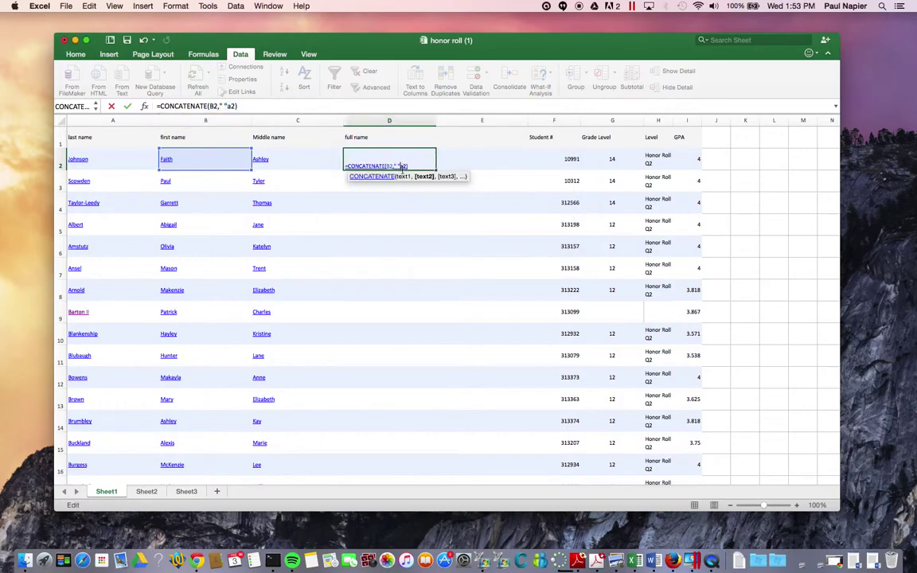
pyautogui.write(',')
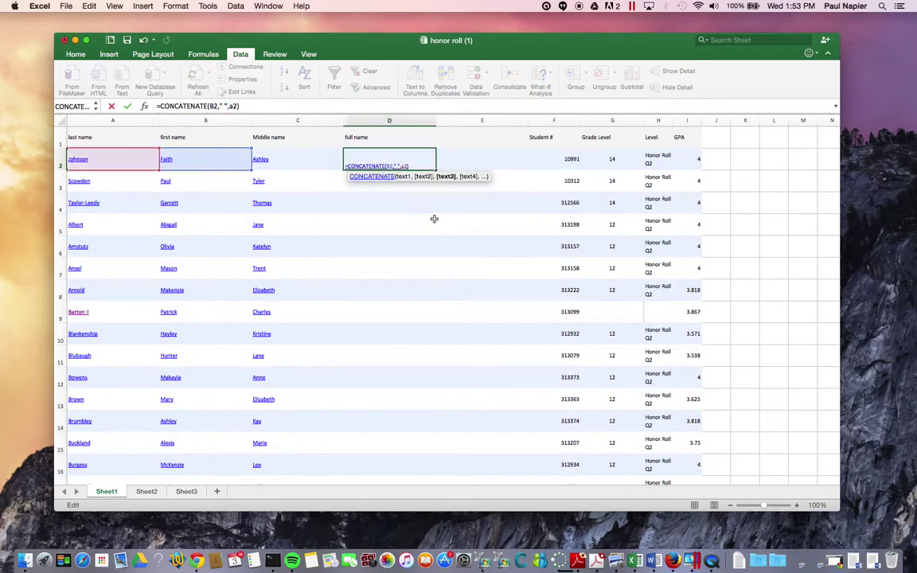
pyautogui.press('Return')
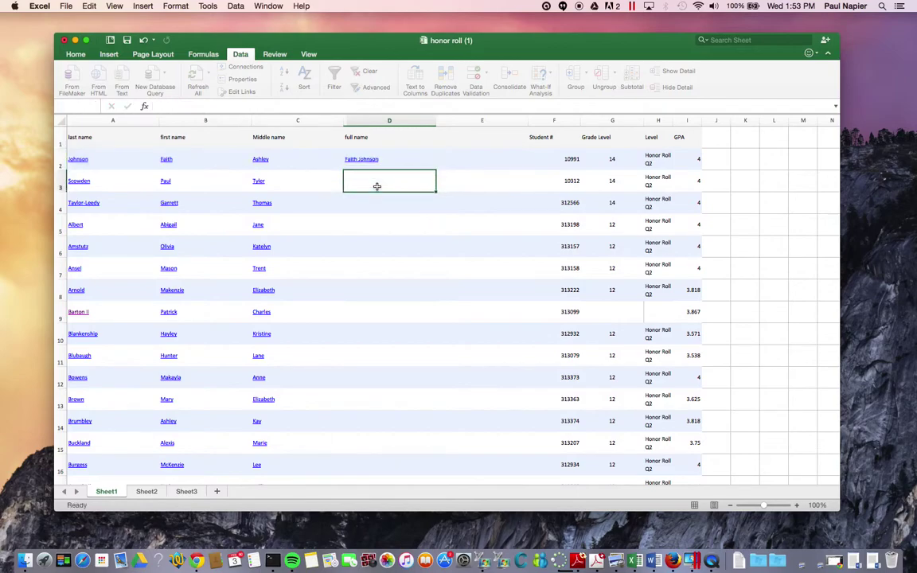
# Fill the D2 full-name formula down column D through the last student row and check the filled rows
pyautogui.click(360, 159)
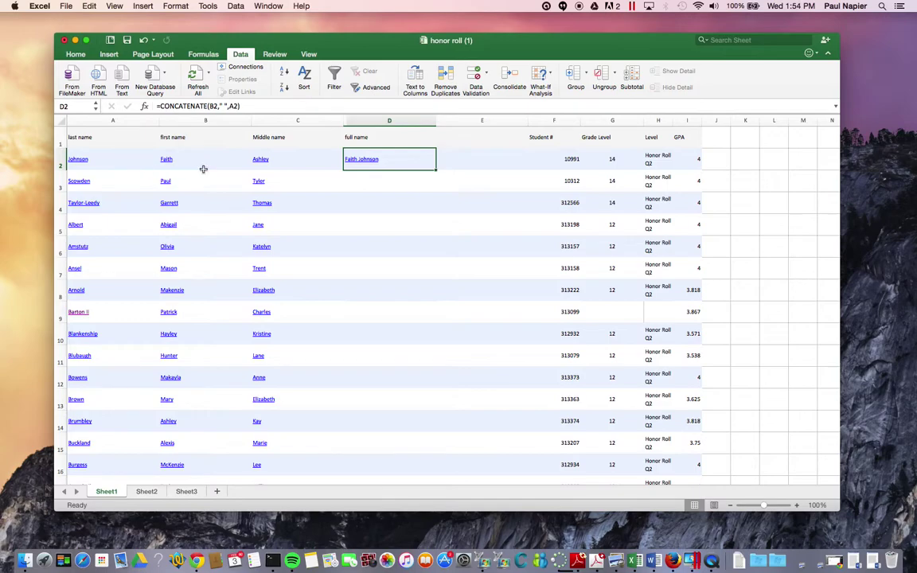
pyautogui.doubleClick(436, 170)
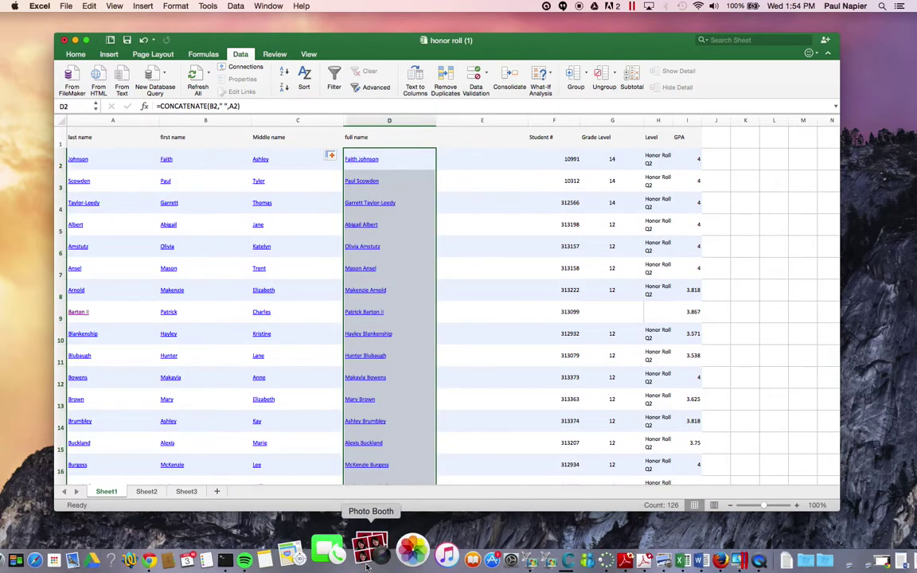
pyautogui.scroll(-3, 392, 297)
pyautogui.scroll(-20, 392, 297)
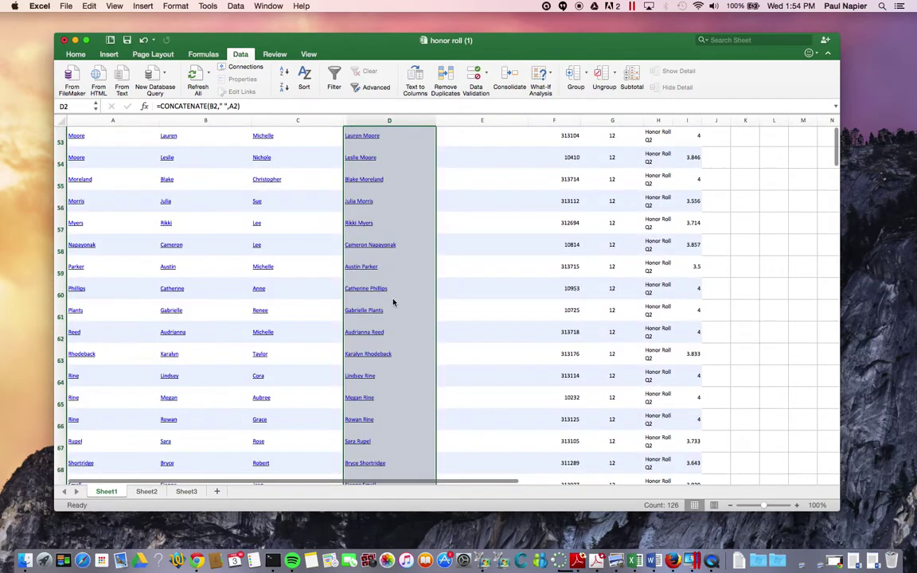
pyautogui.scroll(-4, 393, 305)
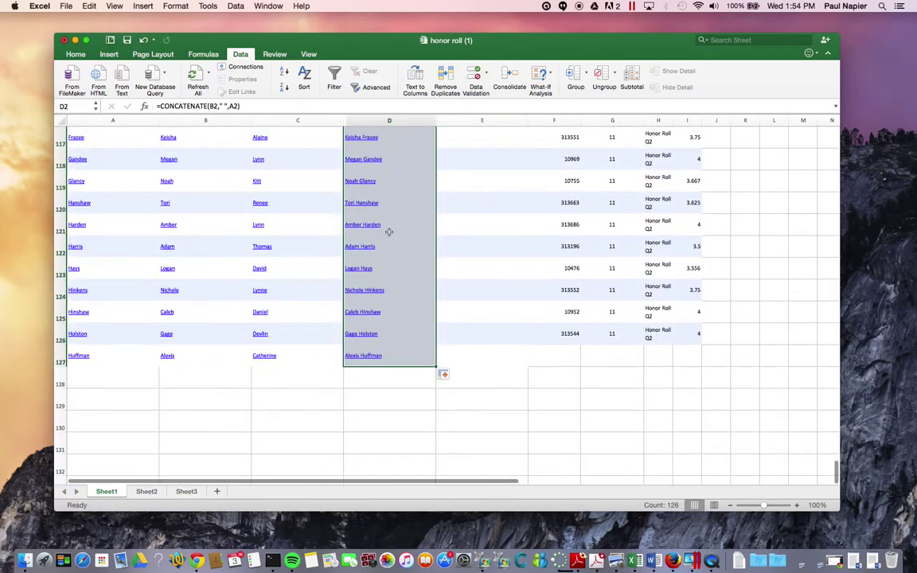
# Save the workbook as honor roll (1) in Downloads in .xlsx format, replacing the existing file, and close it
pyautogui.click(66, 6)
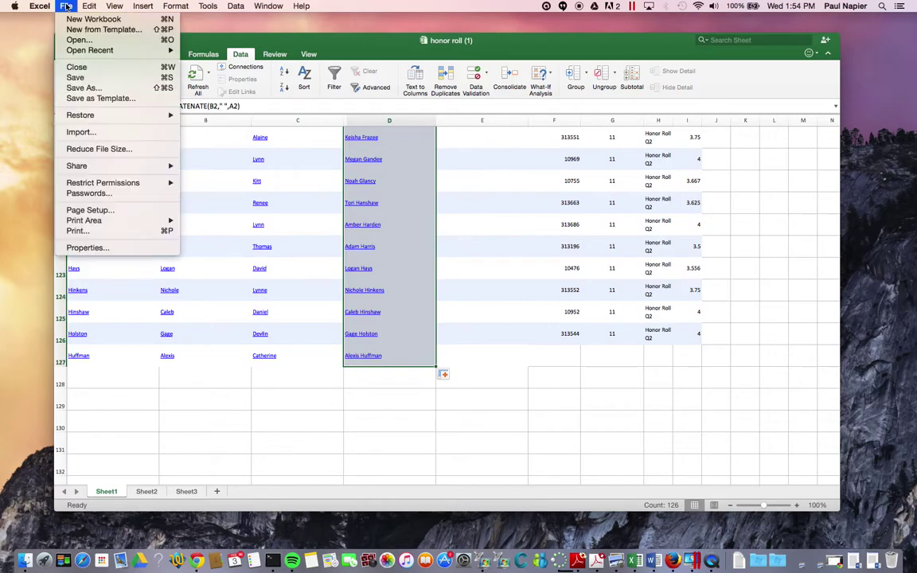
pyautogui.click(92, 86)
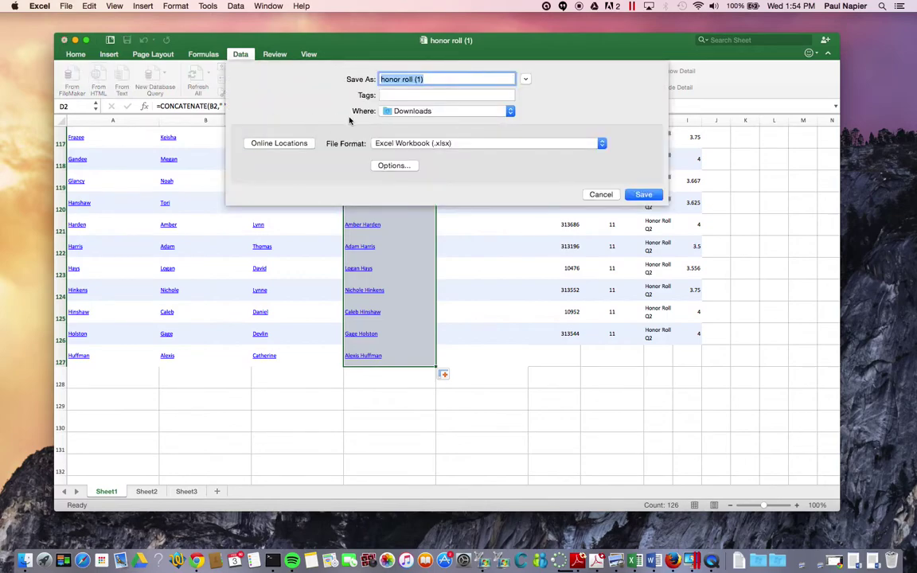
pyautogui.press('Return')
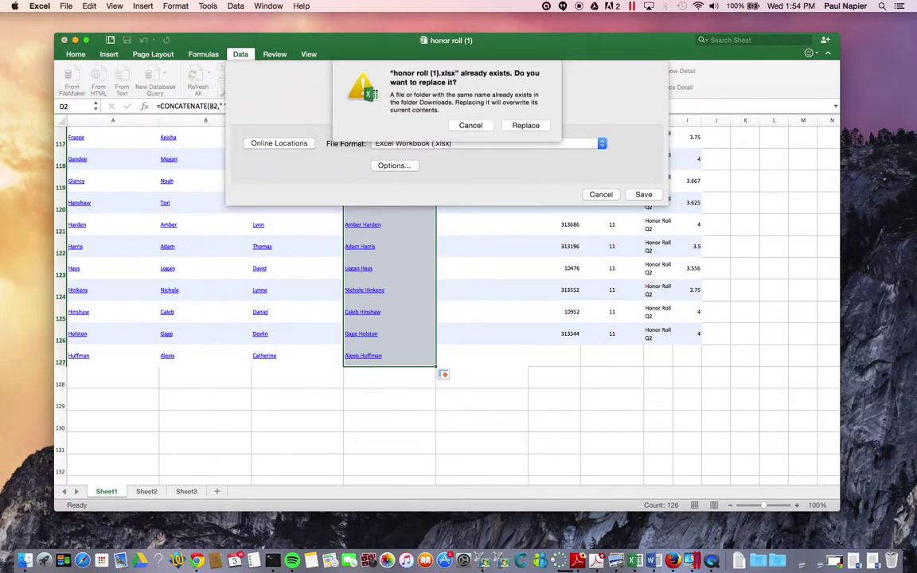
pyautogui.click(528, 128)
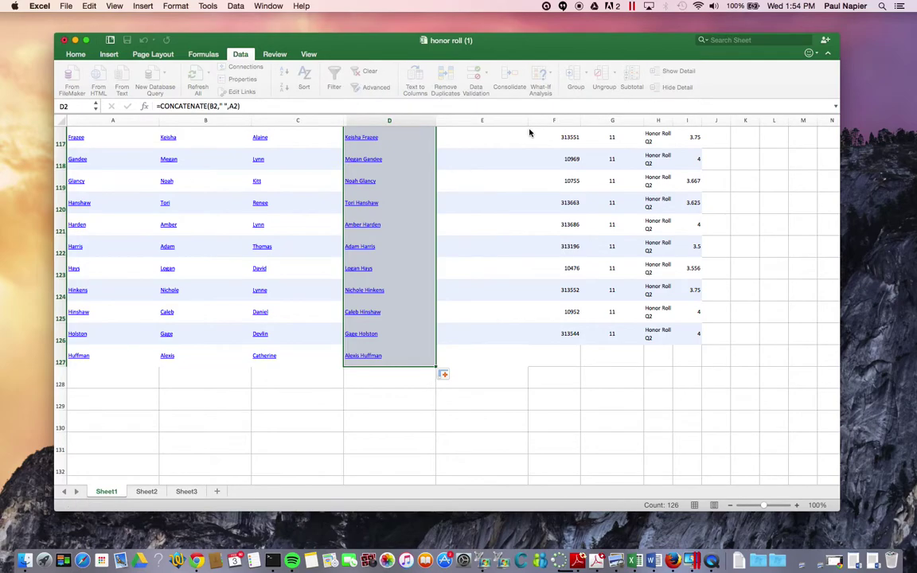
pyautogui.click(65, 41)
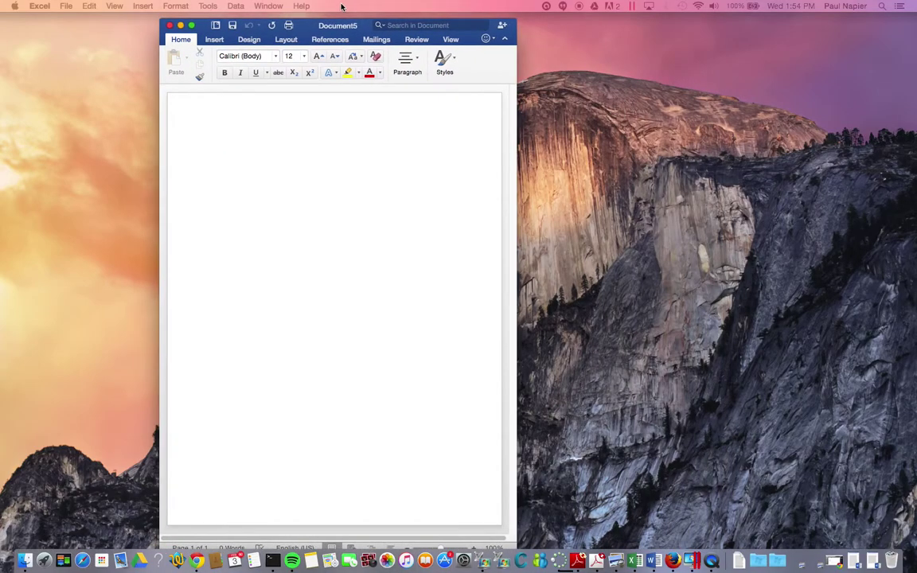
pyautogui.click(191, 26)
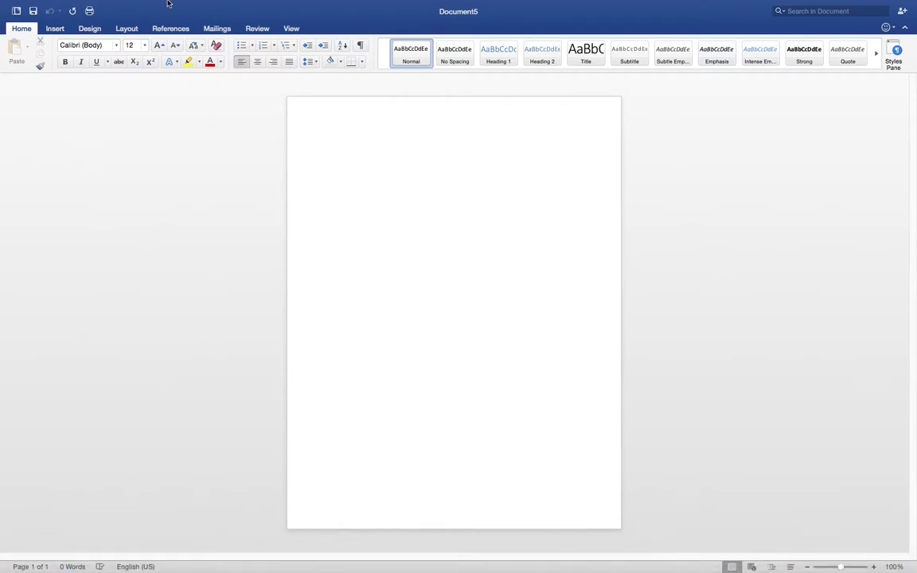
pyautogui.moveTo(168, 3)
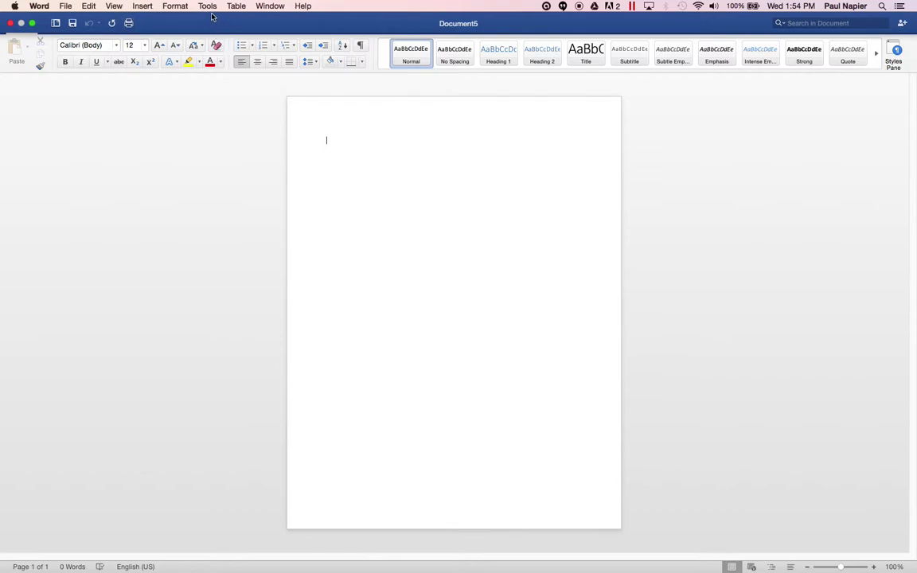
pyautogui.click(32, 25)
# Set the existing list honor roll (1) from Downloads as the blank Word document's mail merge recipients, using the entire Sheet1 worksheet
pyautogui.click(385, 39)
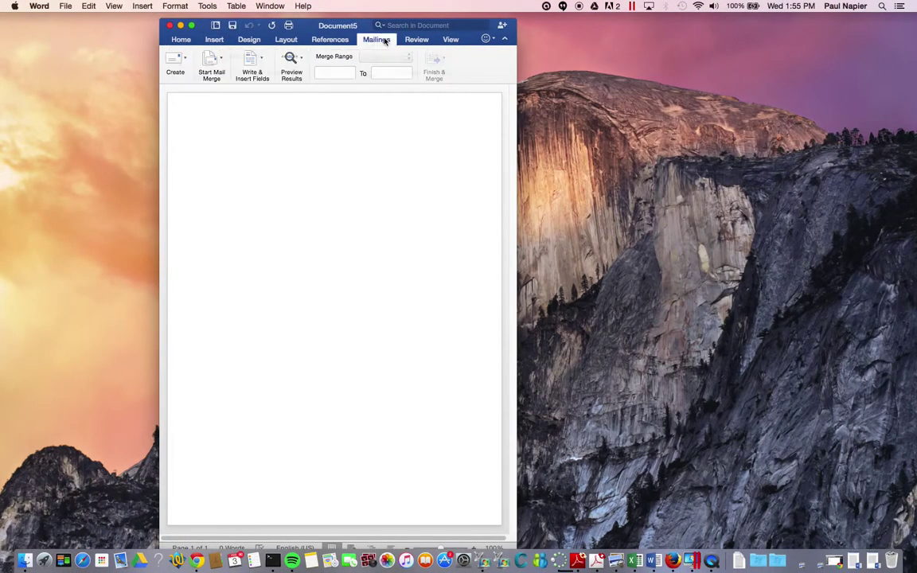
pyautogui.click(213, 70)
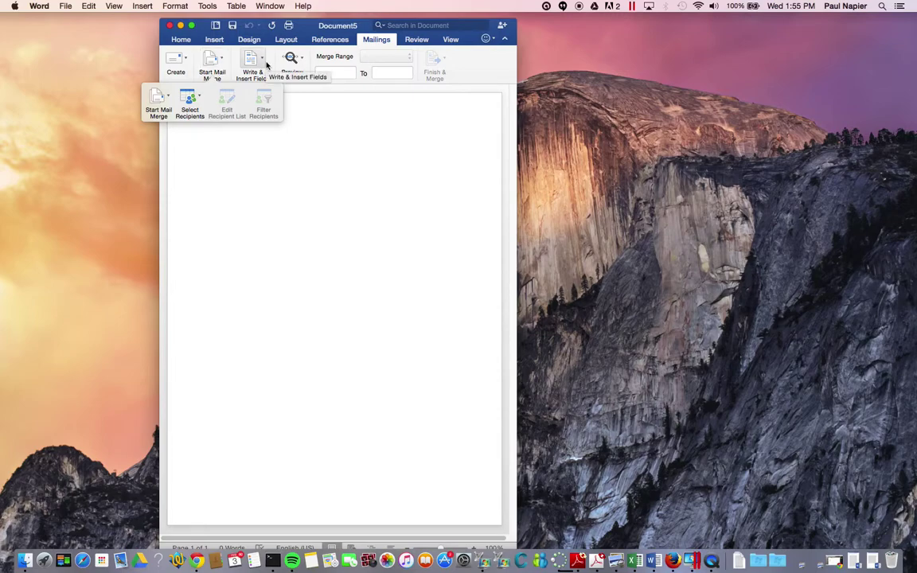
pyautogui.click(191, 99)
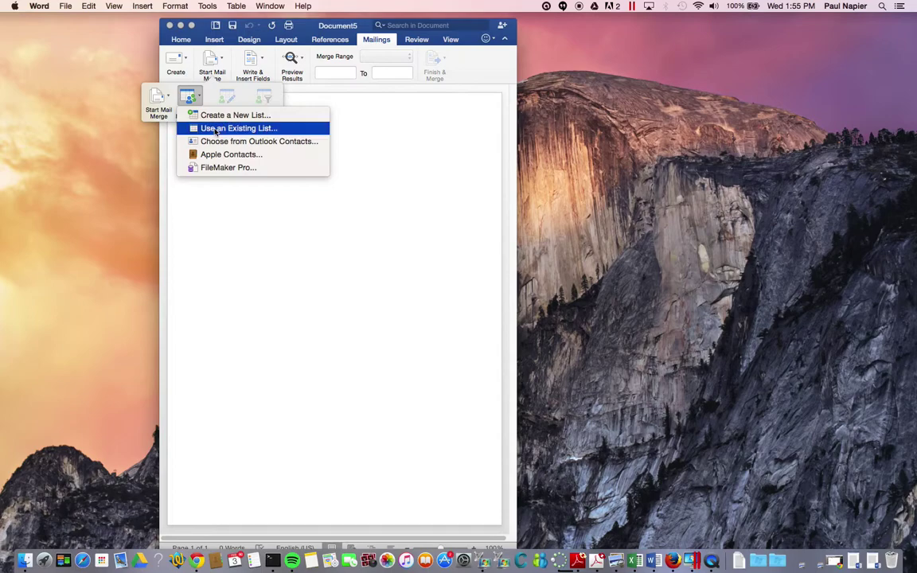
pyautogui.click(215, 129)
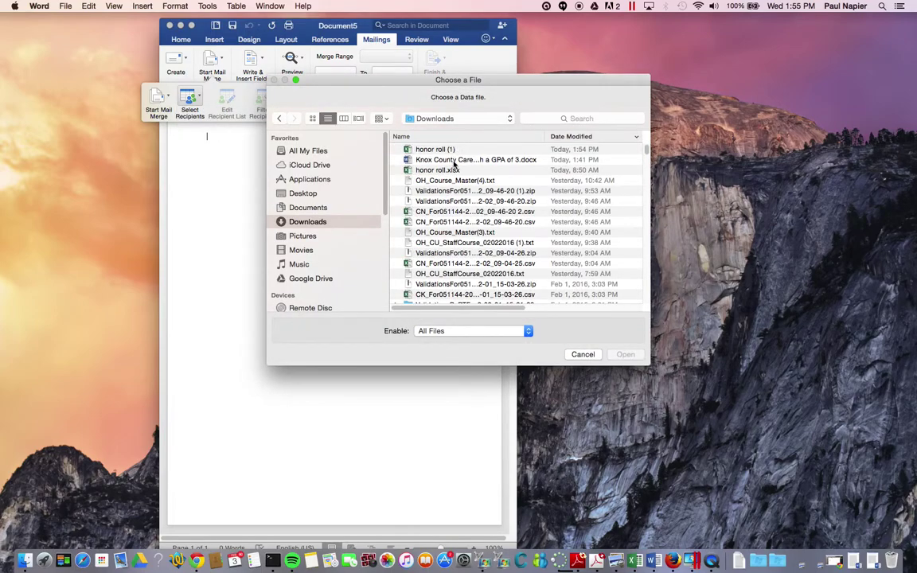
pyautogui.click(442, 150)
pyautogui.click(624, 355)
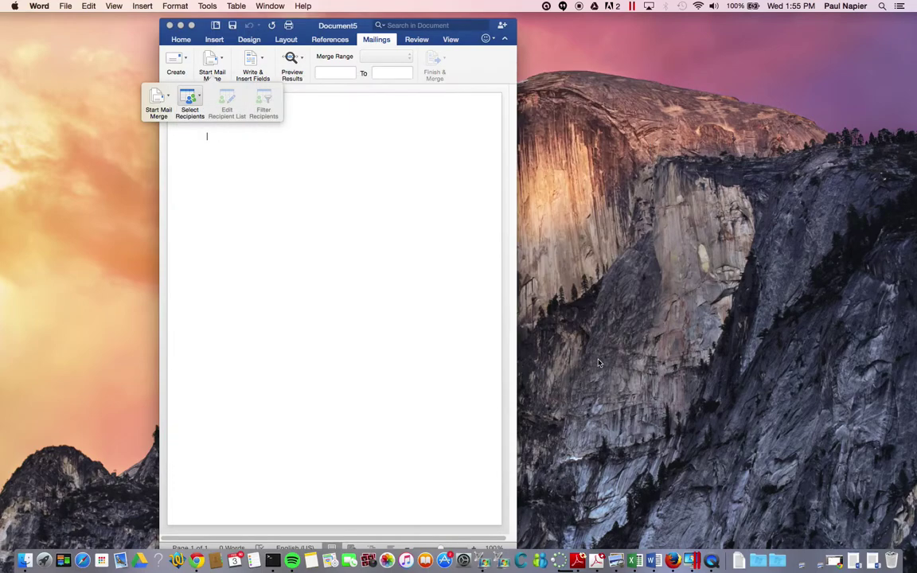
pyautogui.click(540, 218)
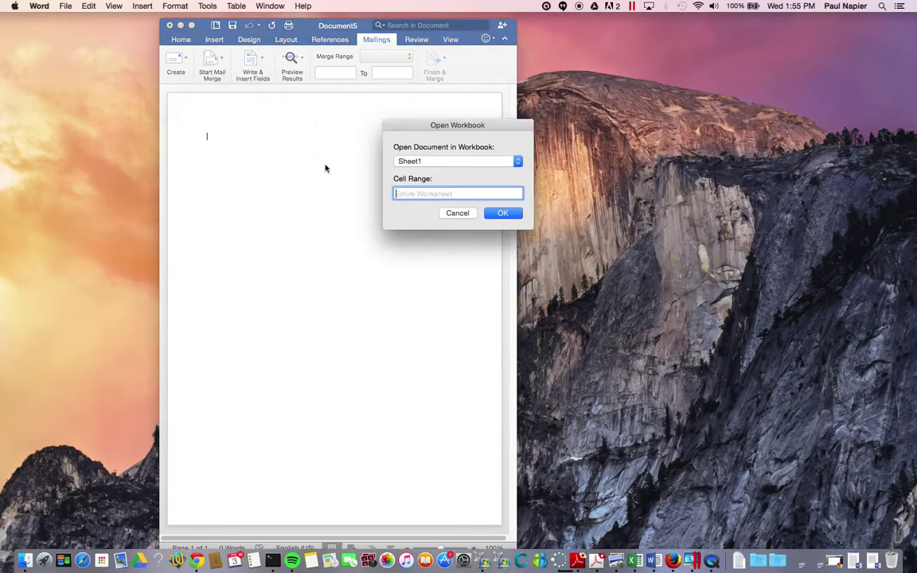
pyautogui.click(504, 214)
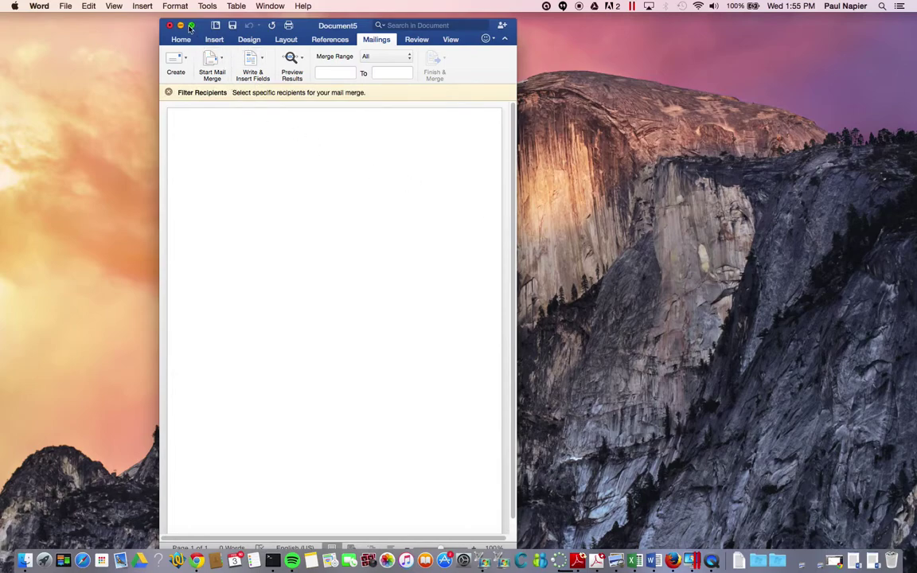
# Set the mail merge document type to List
pyautogui.click(219, 69)
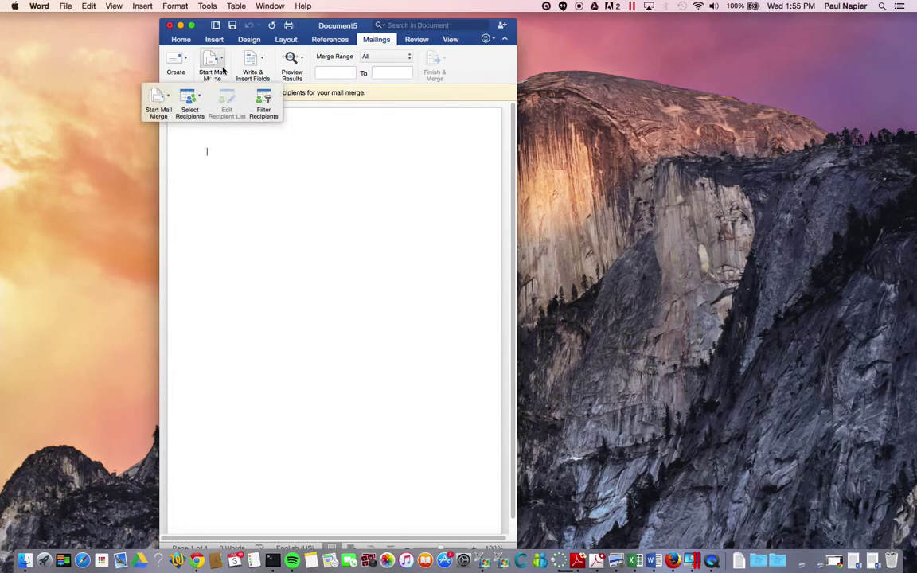
pyautogui.click(221, 68)
pyautogui.click(257, 71)
pyautogui.click(257, 71)
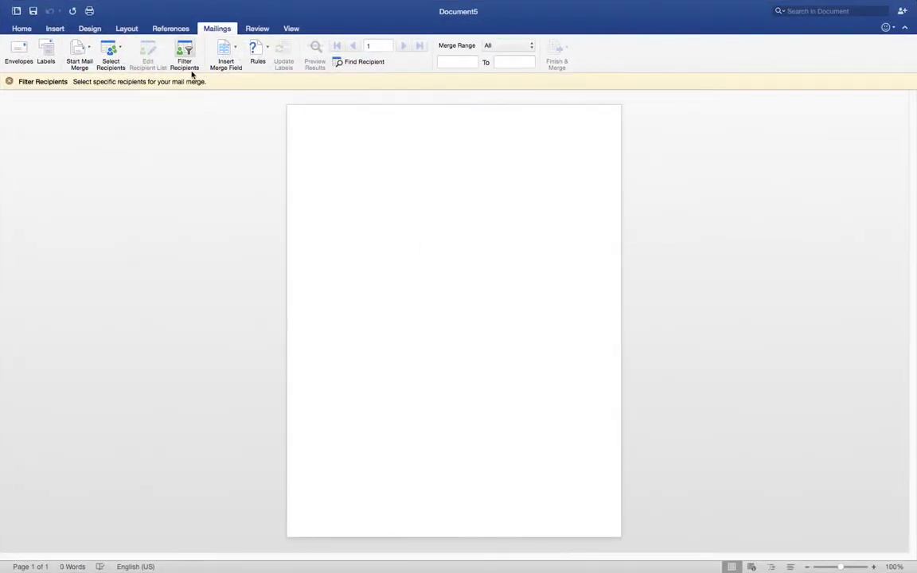
pyautogui.click(89, 56)
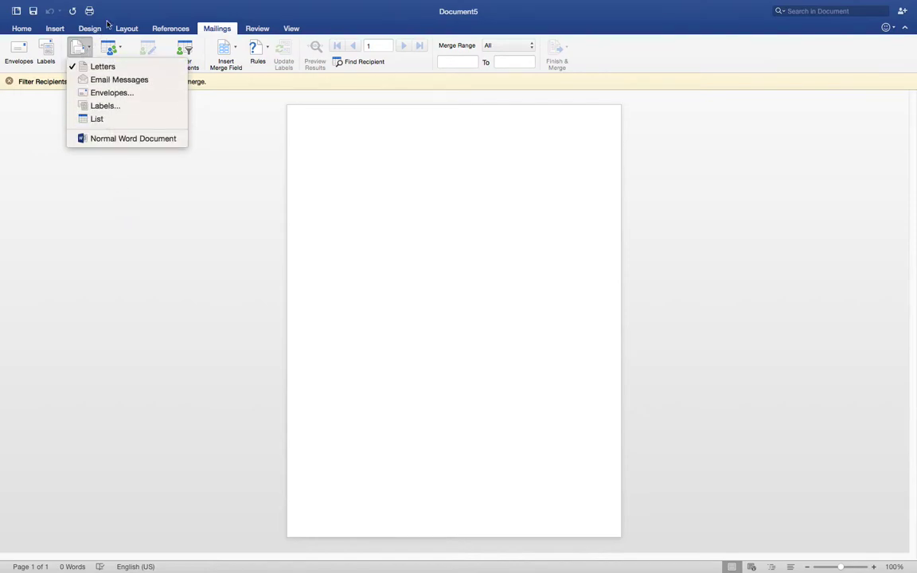
pyautogui.click(81, 50)
pyautogui.click(86, 52)
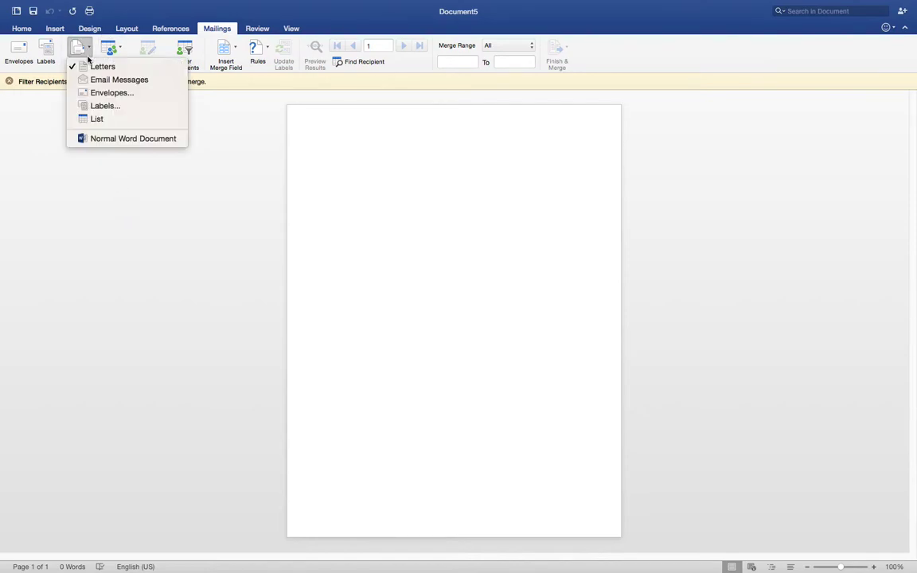
pyautogui.click(81, 47)
pyautogui.click(81, 47)
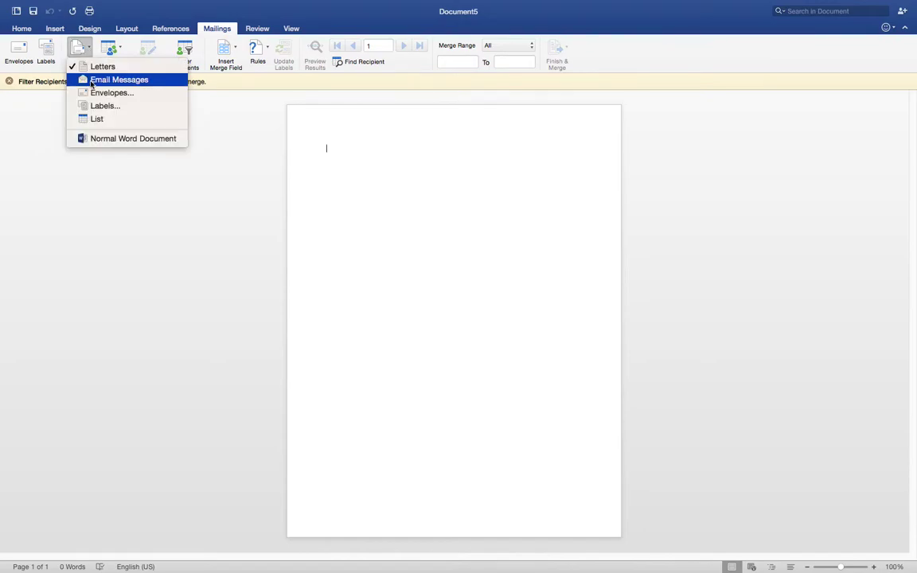
pyautogui.click(97, 119)
pyautogui.click(89, 52)
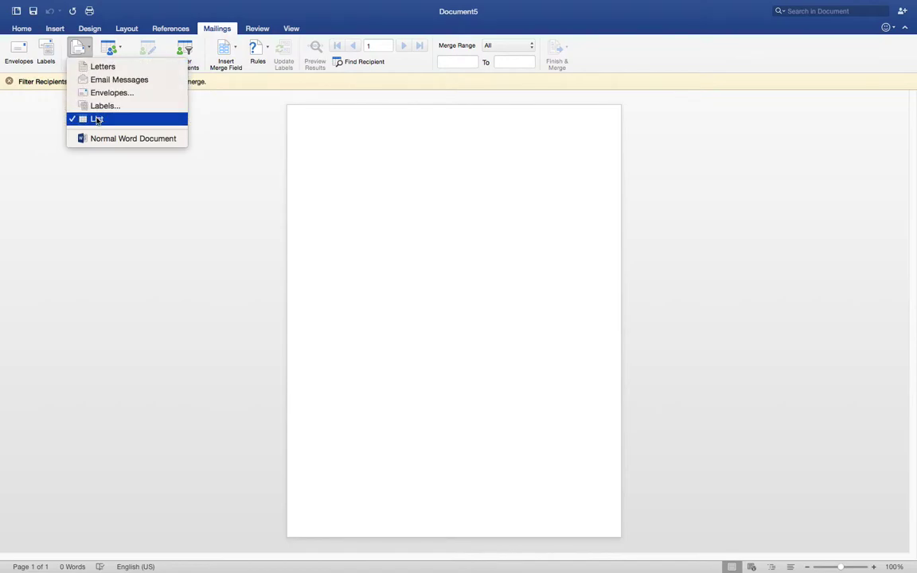
# Insert the full_name merge field in the blank document, followed by a comma and a space
pyautogui.click(233, 49)
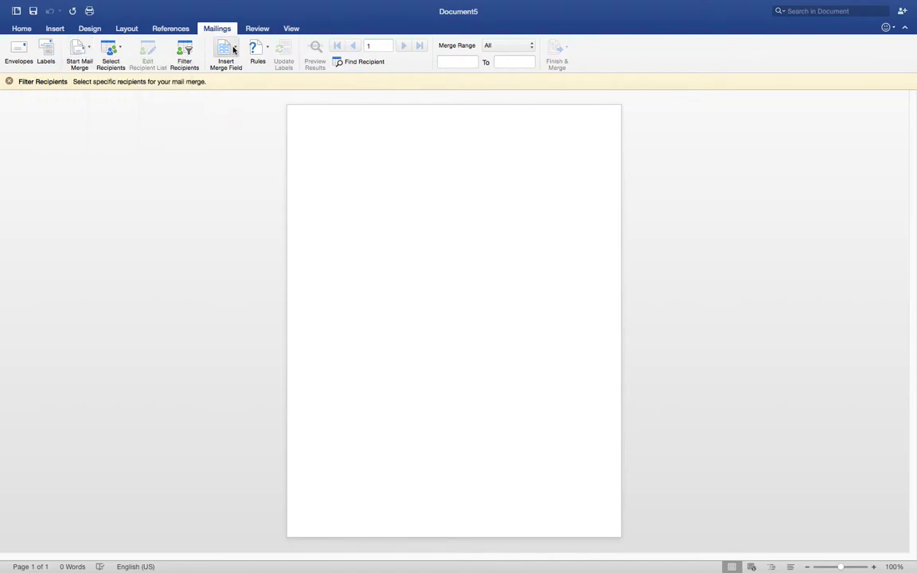
pyautogui.click(233, 49)
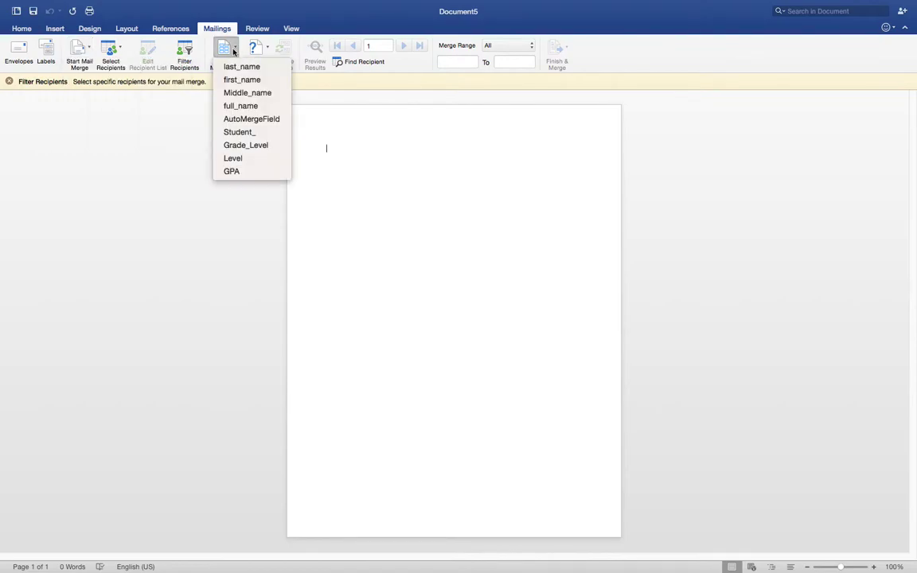
pyautogui.click(117, 52)
pyautogui.click(117, 53)
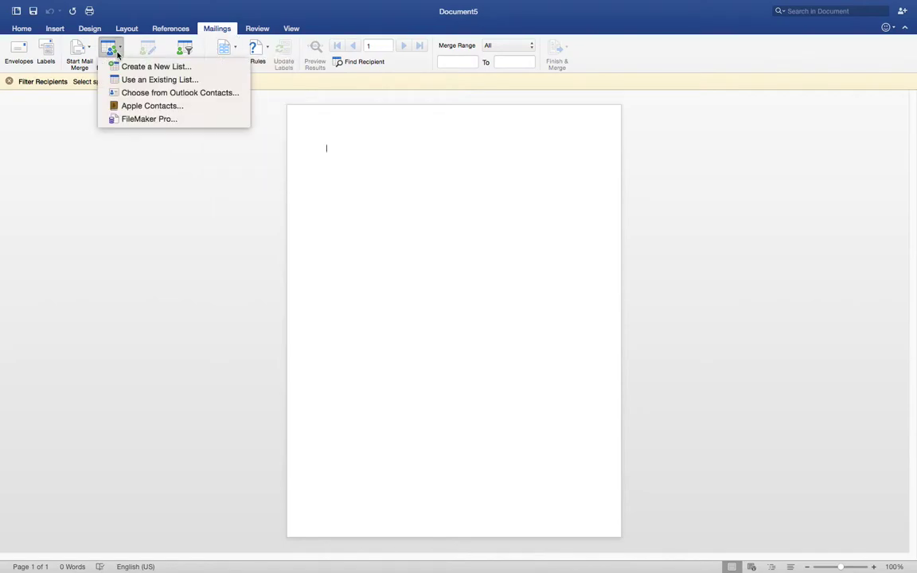
pyautogui.click(230, 50)
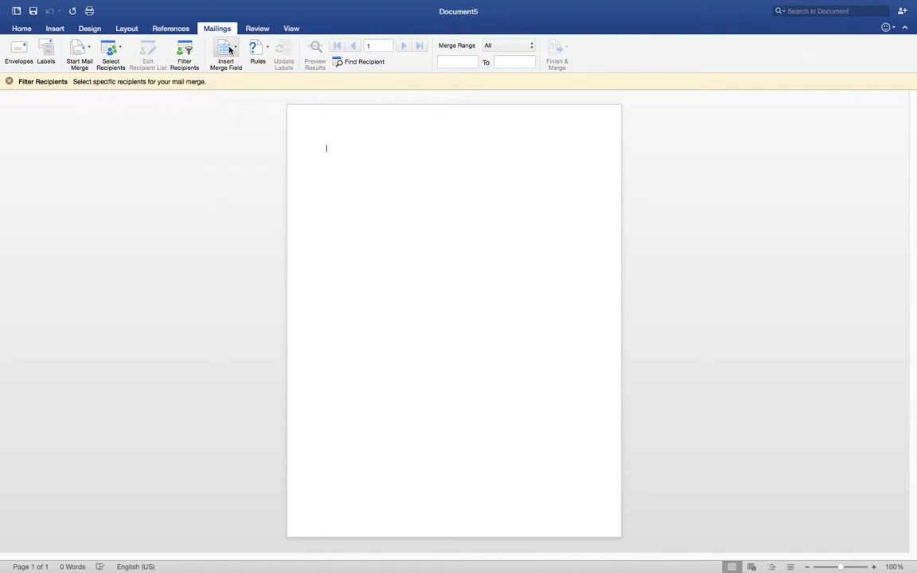
pyautogui.click(230, 49)
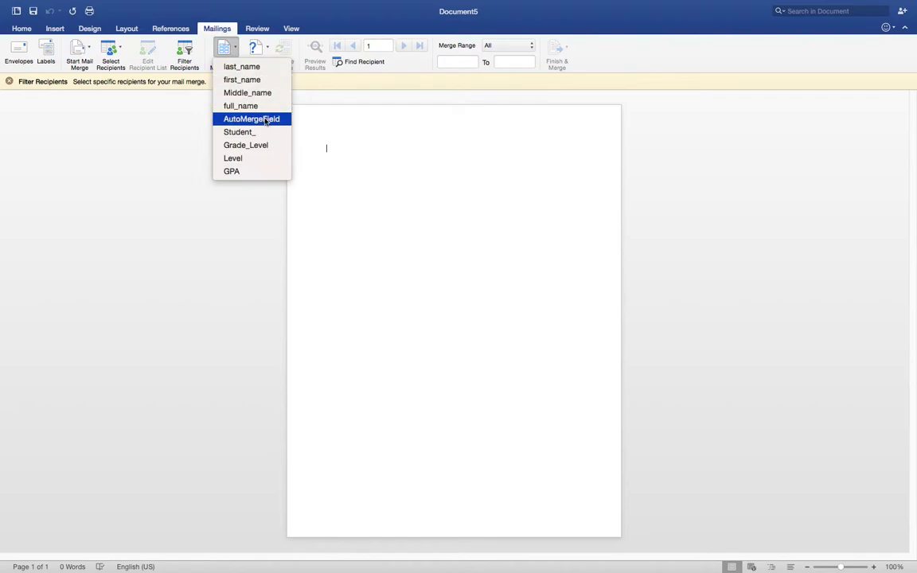
pyautogui.click(242, 106)
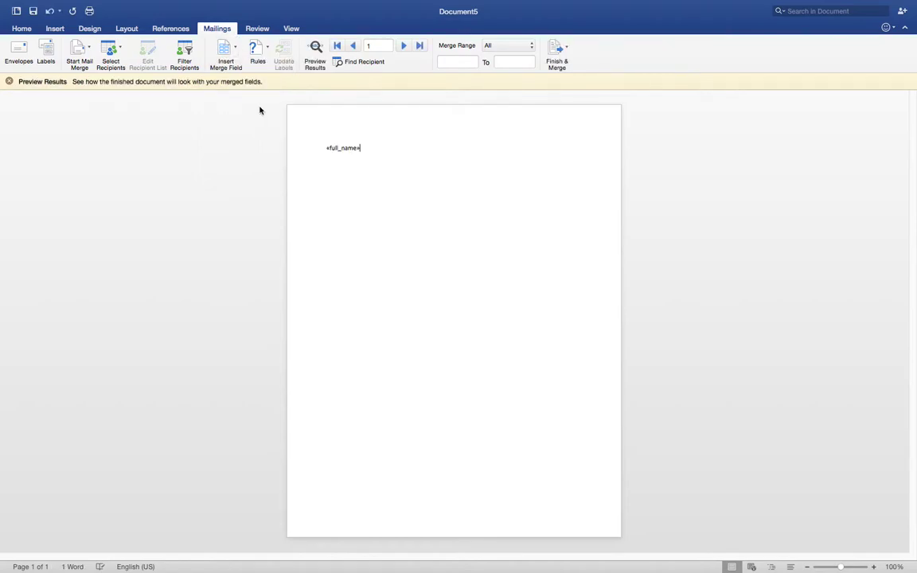
pyautogui.write(',')
# Finish the merge by generating an editable document of all the merged full names
pyautogui.click(562, 60)
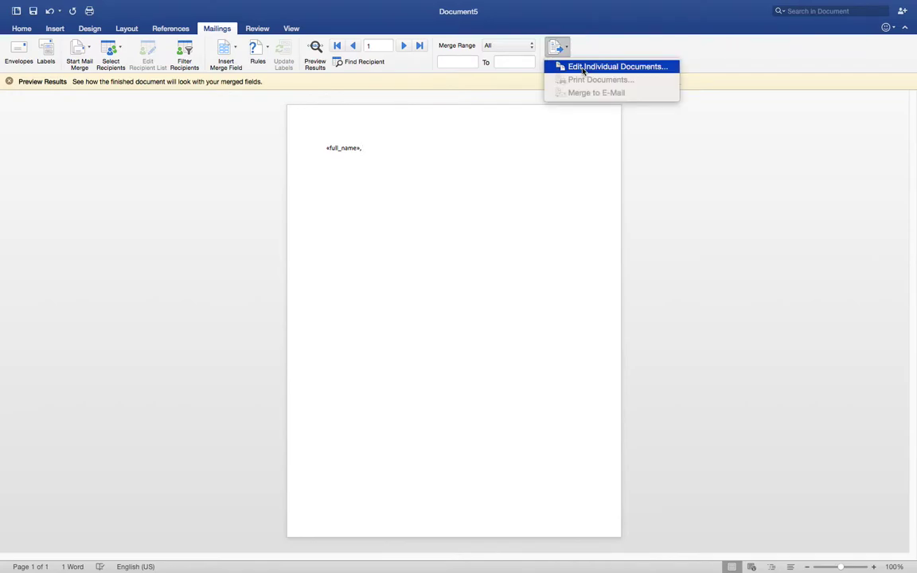
pyautogui.click(584, 67)
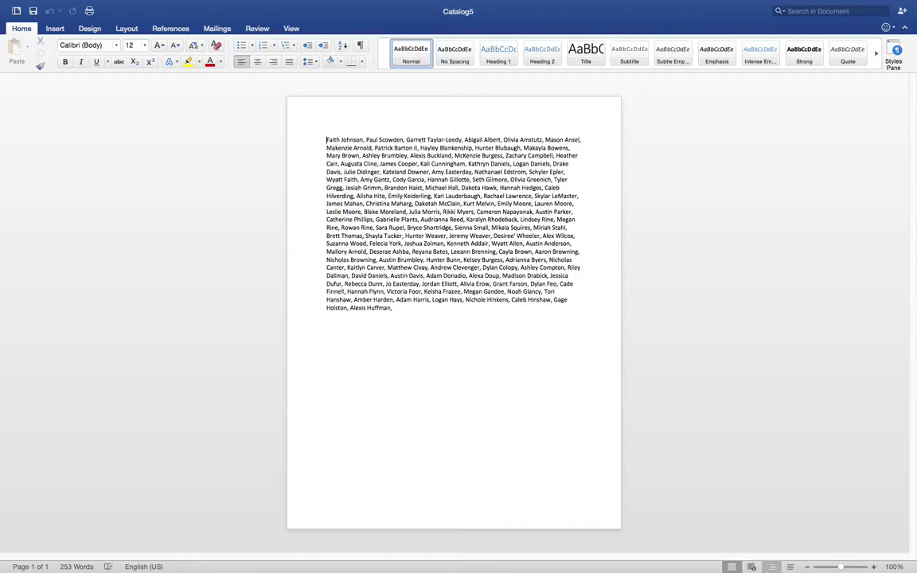
# Switch to QuickTime Player and end the screen recording
pyautogui.moveTo(750, 568)
pyautogui.click(712, 561)
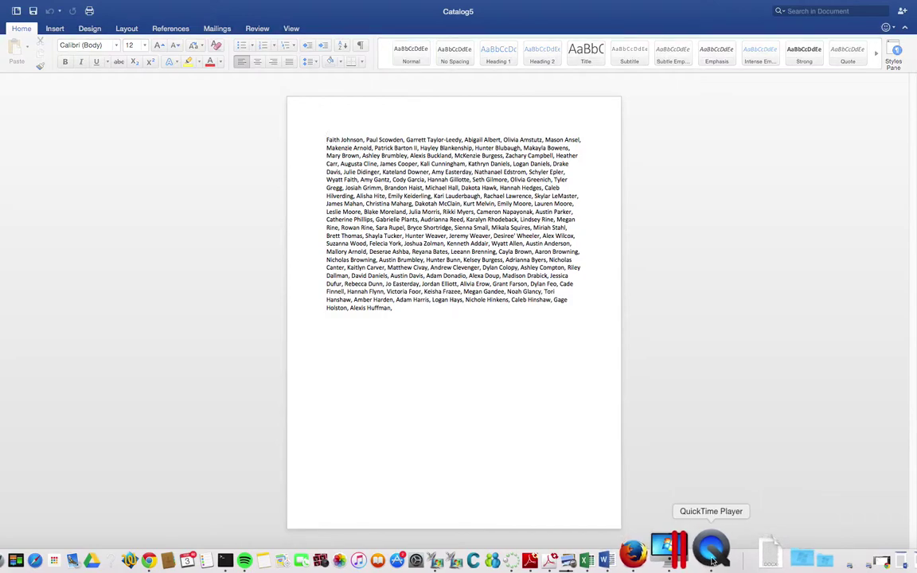
pyautogui.rightClick(713, 560)
pyautogui.click(720, 507)
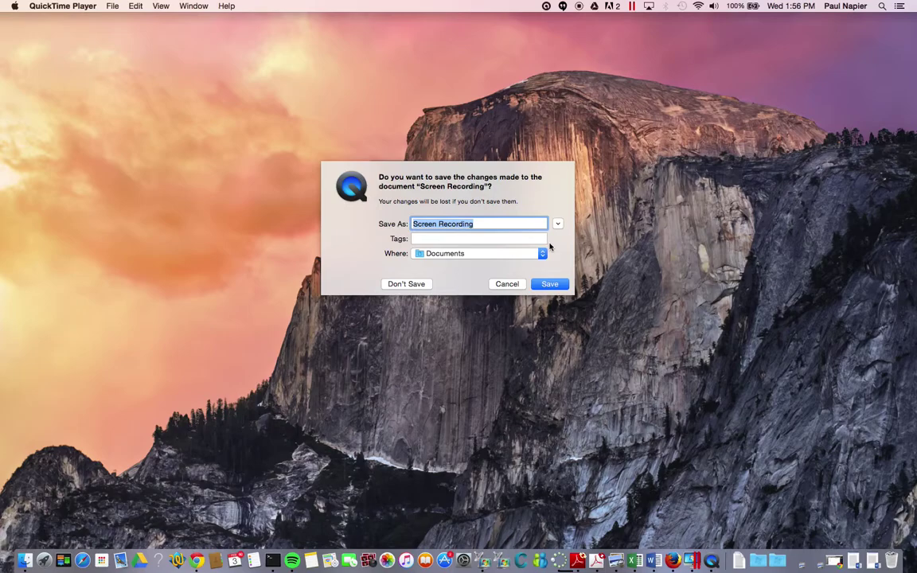
pyautogui.write('screen rec')
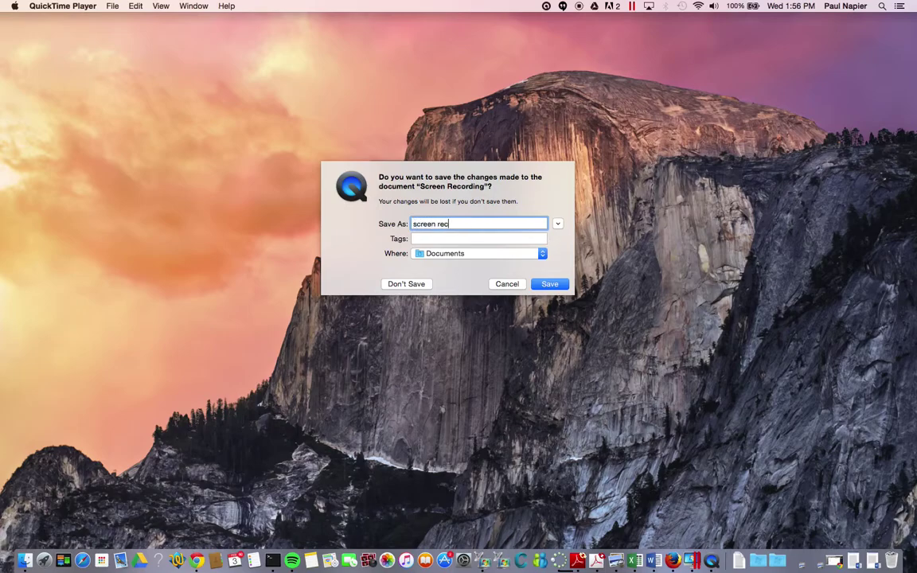
pyautogui.write('ording')
pyautogui.press('BackSpace')
pyautogui.press('BackSpace')
pyautogui.press('BackSpace')
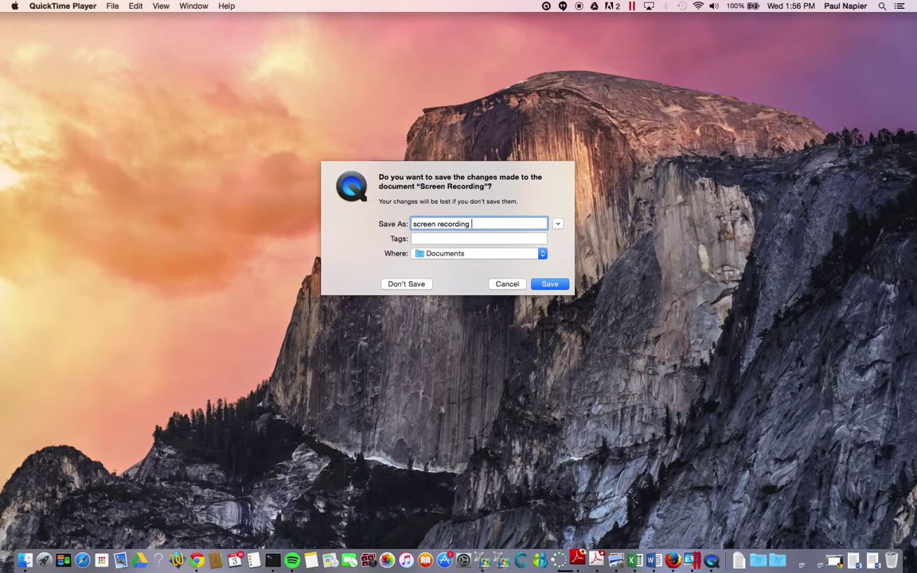
pyautogui.press('BackSpace')
pyautogui.press('BackSpace')
pyautogui.press('BackSpace')
pyautogui.press('BackSpace')
pyautogui.press('BackSpace')
pyautogui.press('BackSpace')
pyautogui.press('BackSpace')
pyautogui.press('BackSpace')
pyautogui.press('BackSpace')
pyautogui.press('BackSpace')
pyautogui.press('BackSpace')
pyautogui.press('BackSpace')
pyautogui.press('BackSpace')
pyautogui.press('BackSpace')
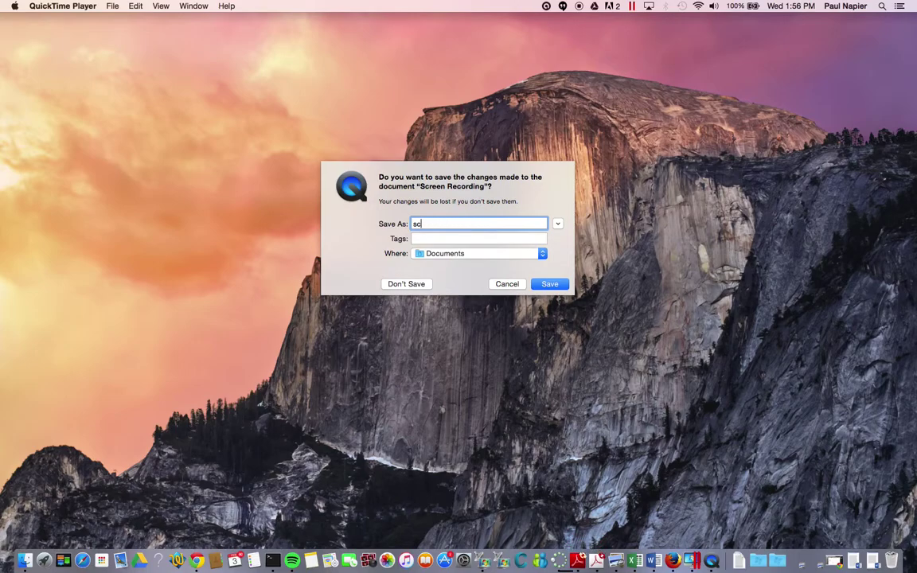
# Name the screen recording word wrap and save it in Documents
pyautogui.write('Word Wrap')
pyautogui.click(545, 286)
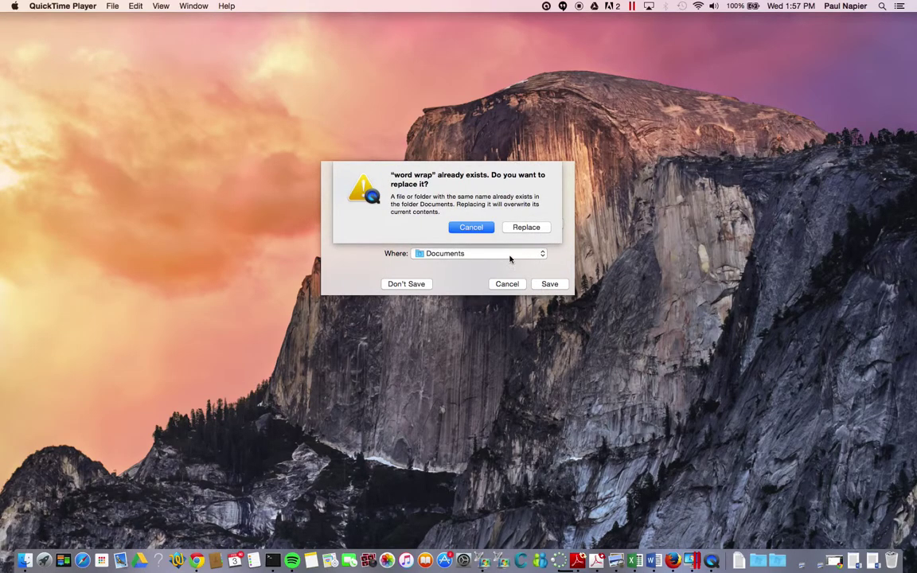